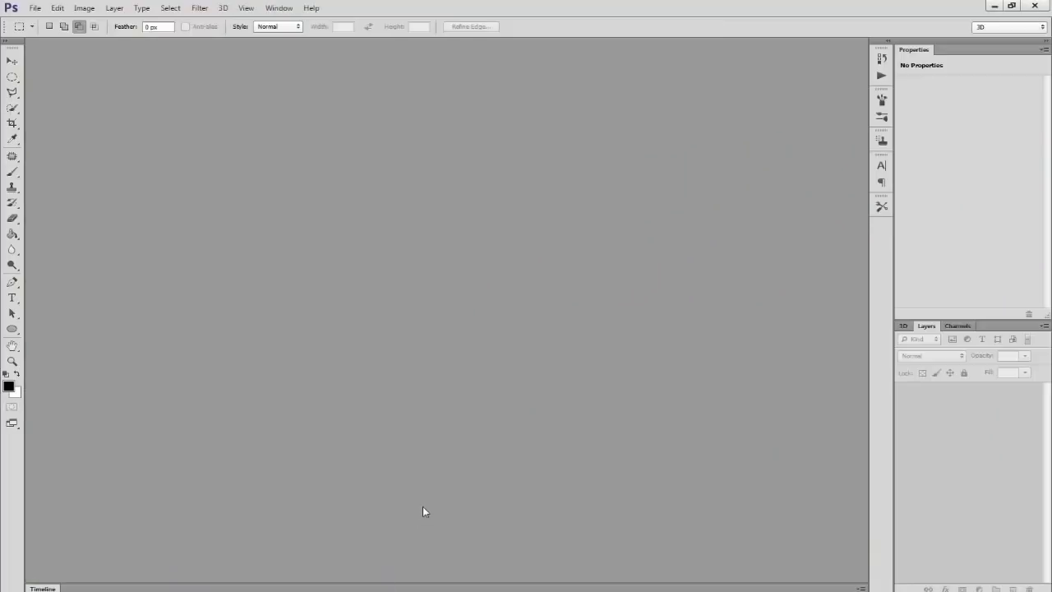
Open the palm-tree photo flaky_78600152.jpg and select the Move tool.
click(36, 8)
click(50, 34)
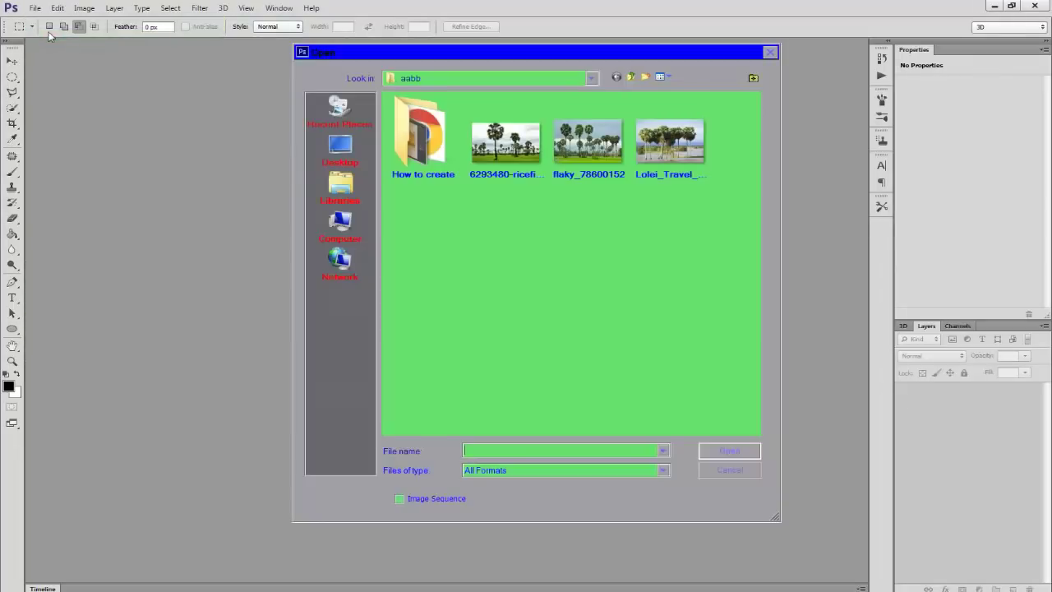
click(584, 155)
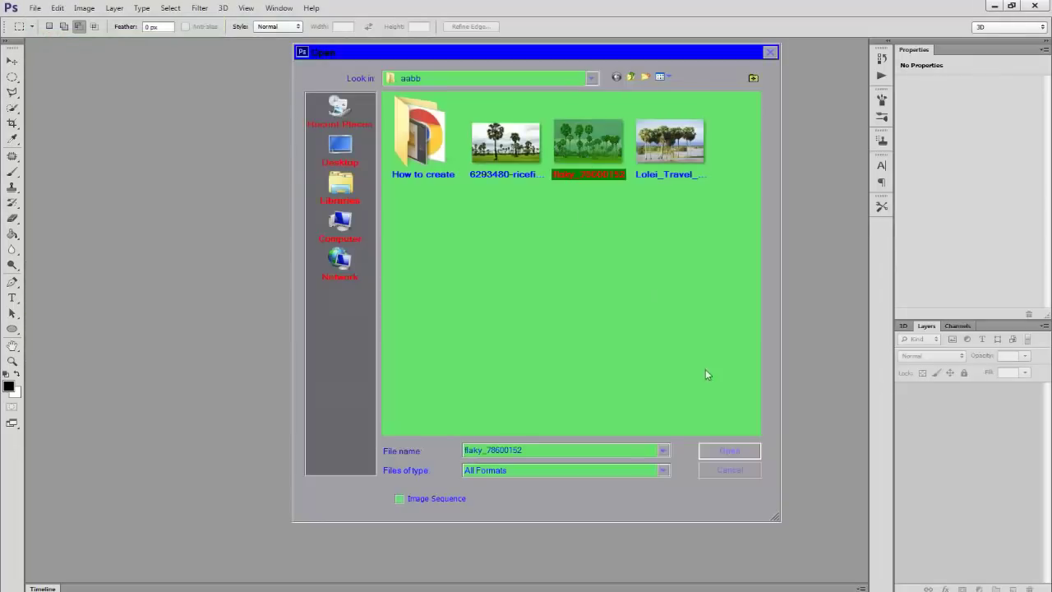
click(732, 455)
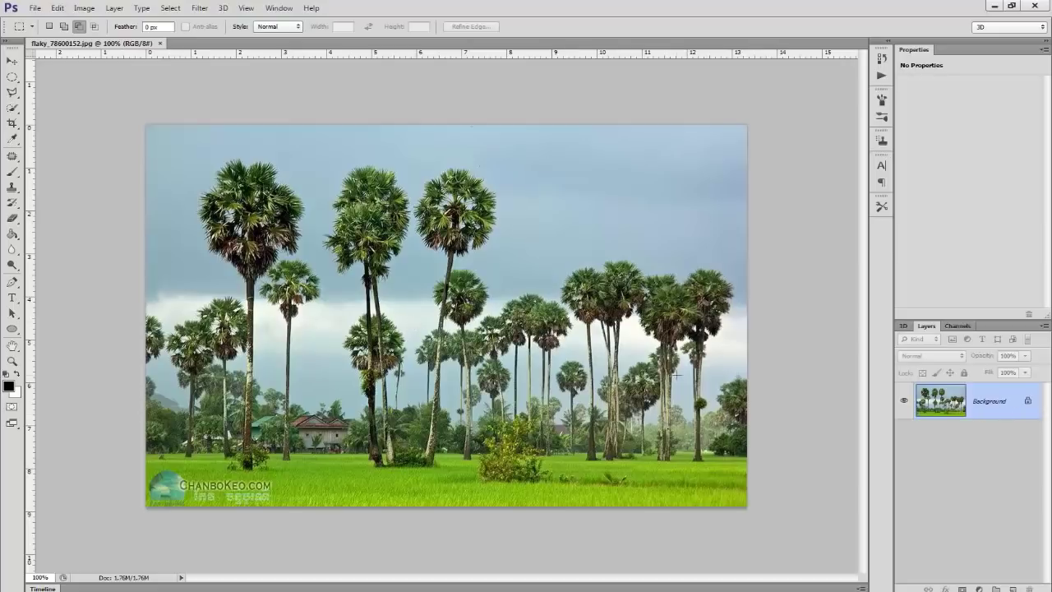
click(11, 62)
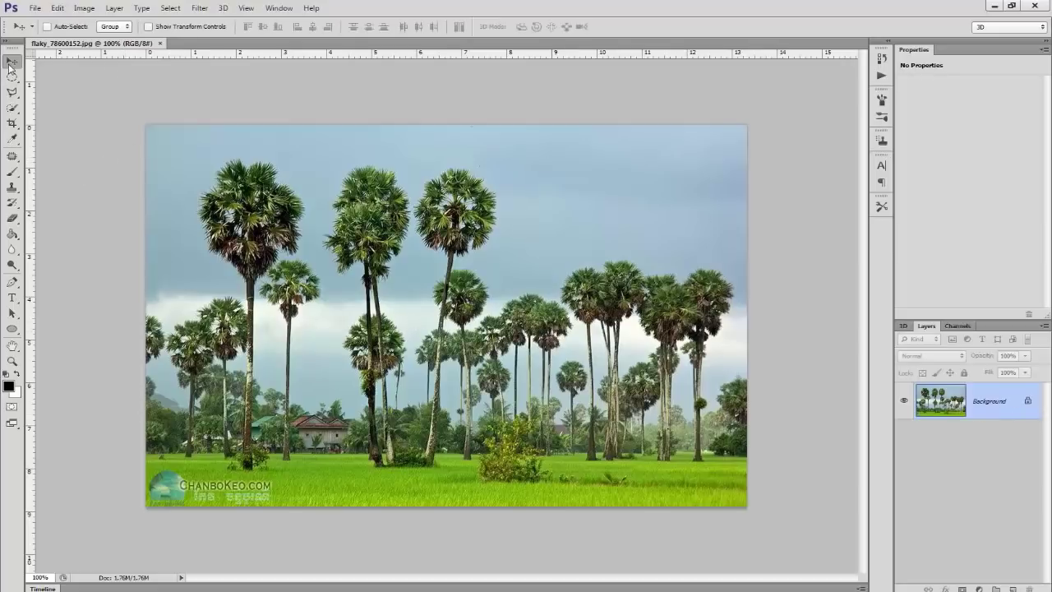
Use Calculations to create an Alpha 1 channel from Red and Green with Color Burn blending.
click(84, 8)
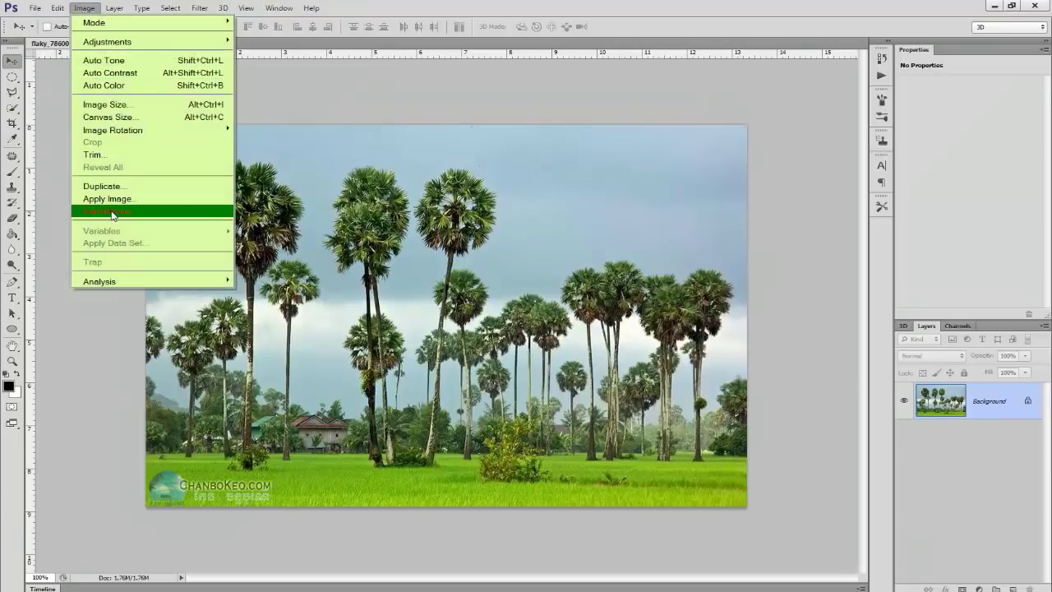
click(167, 215)
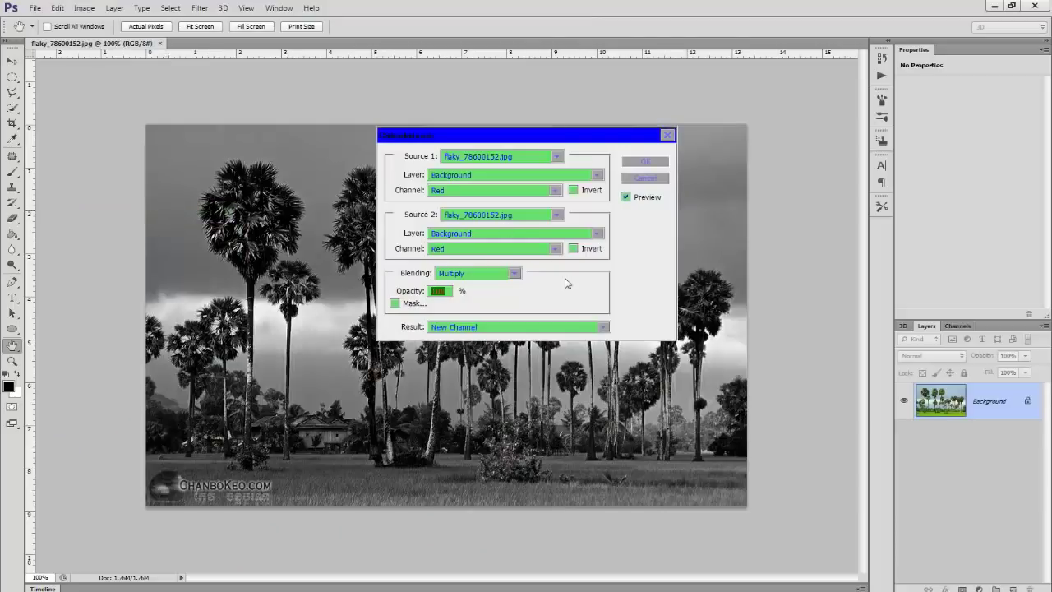
click(552, 191)
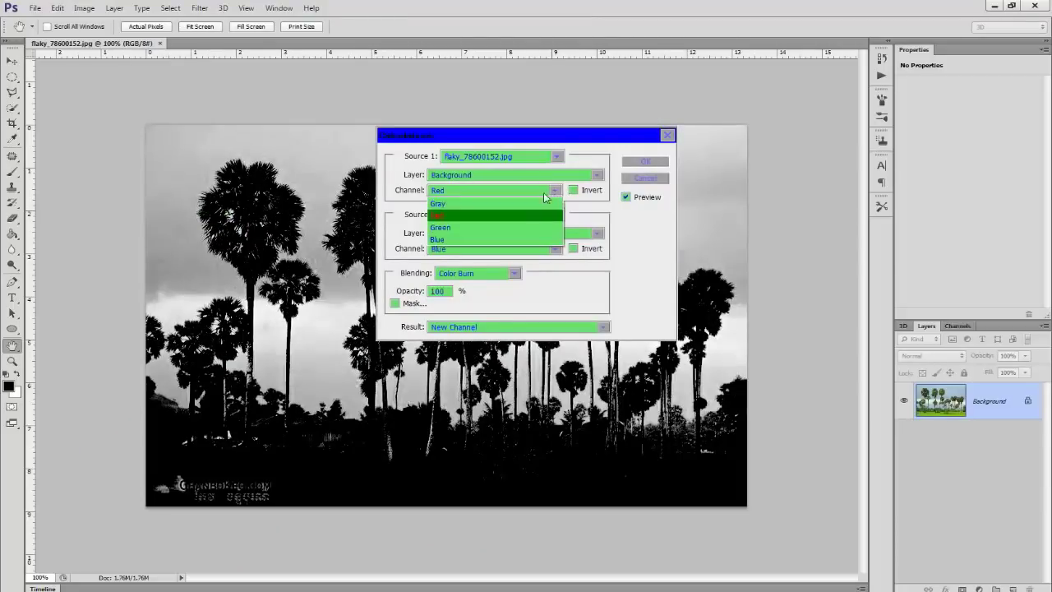
click(491, 216)
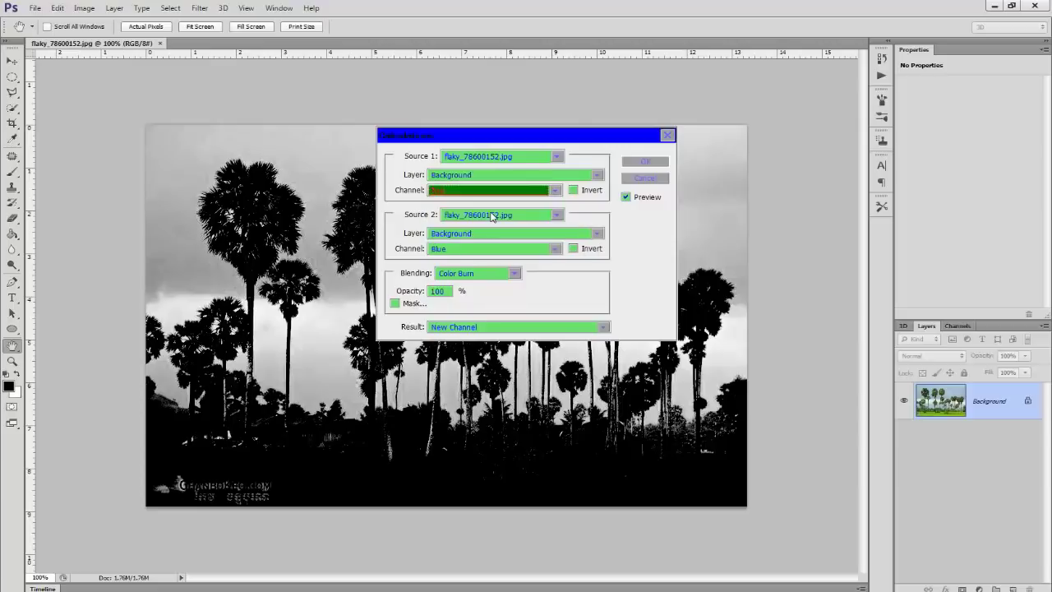
click(557, 249)
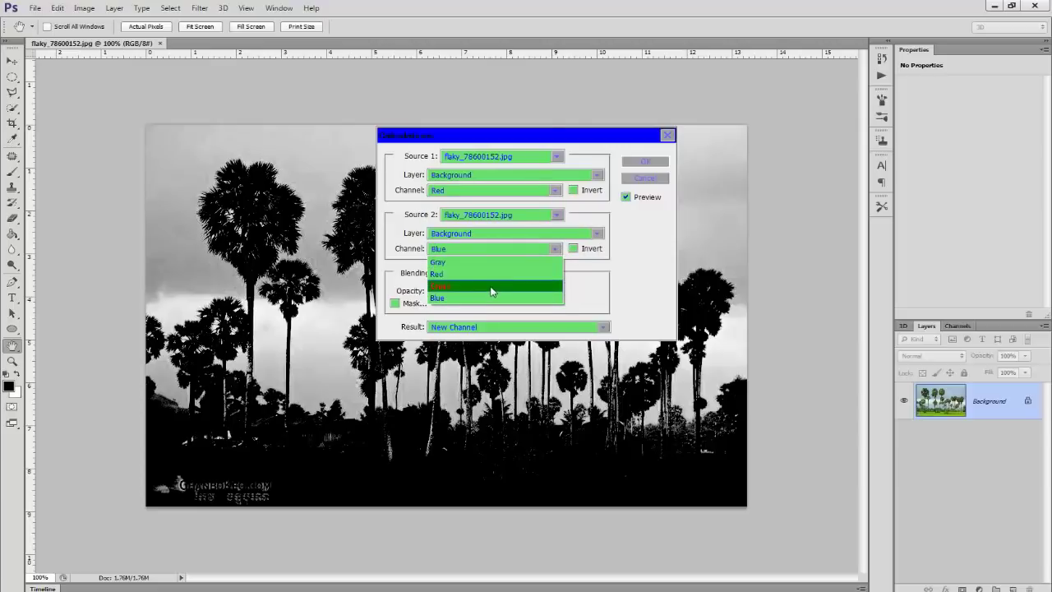
click(491, 300)
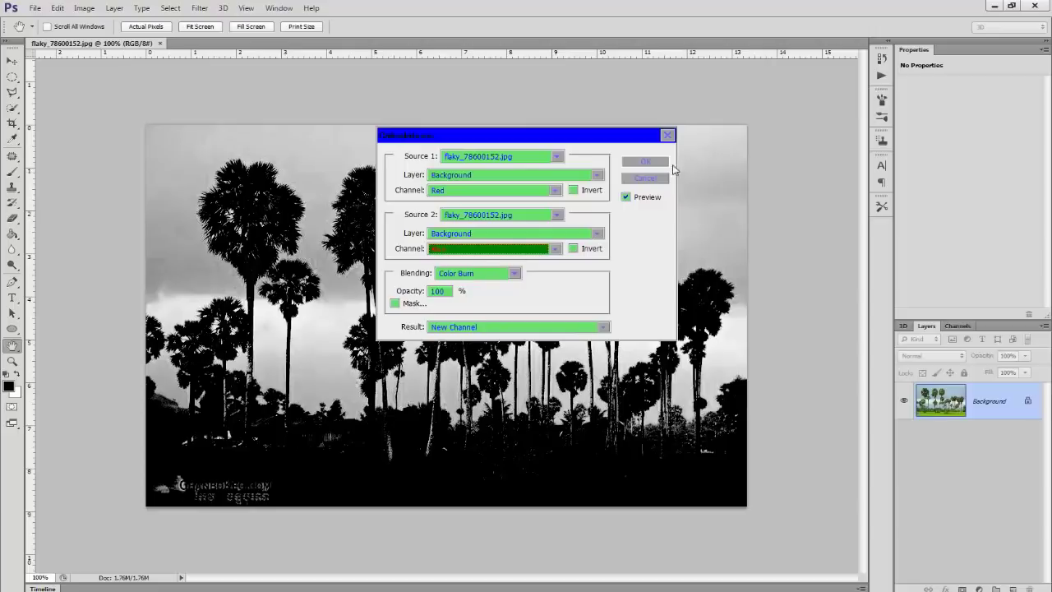
click(645, 161)
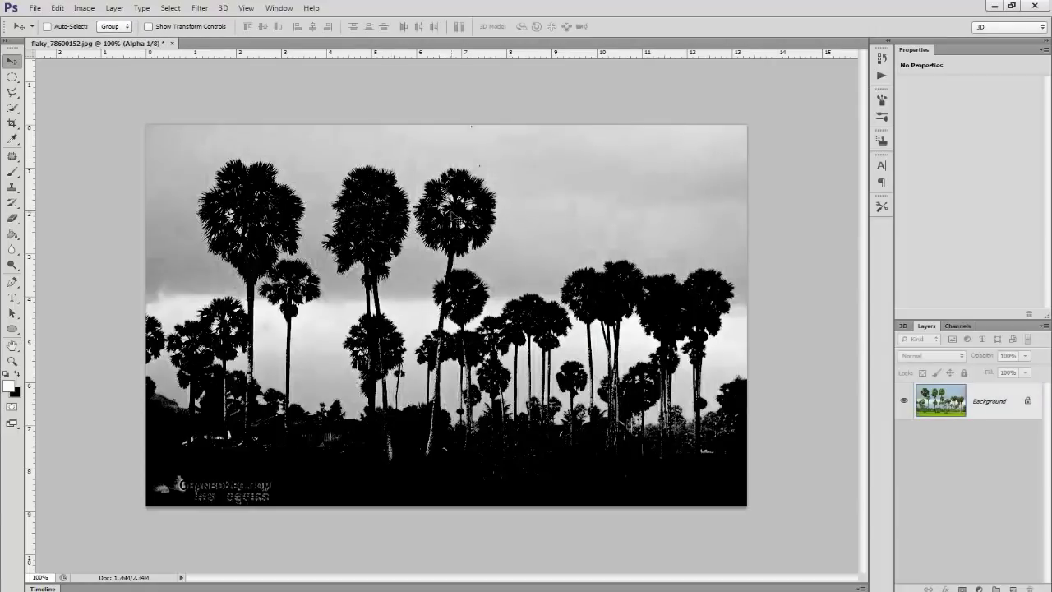
Return from the Brush to the Move tool and show the Channels panel.
key(b)
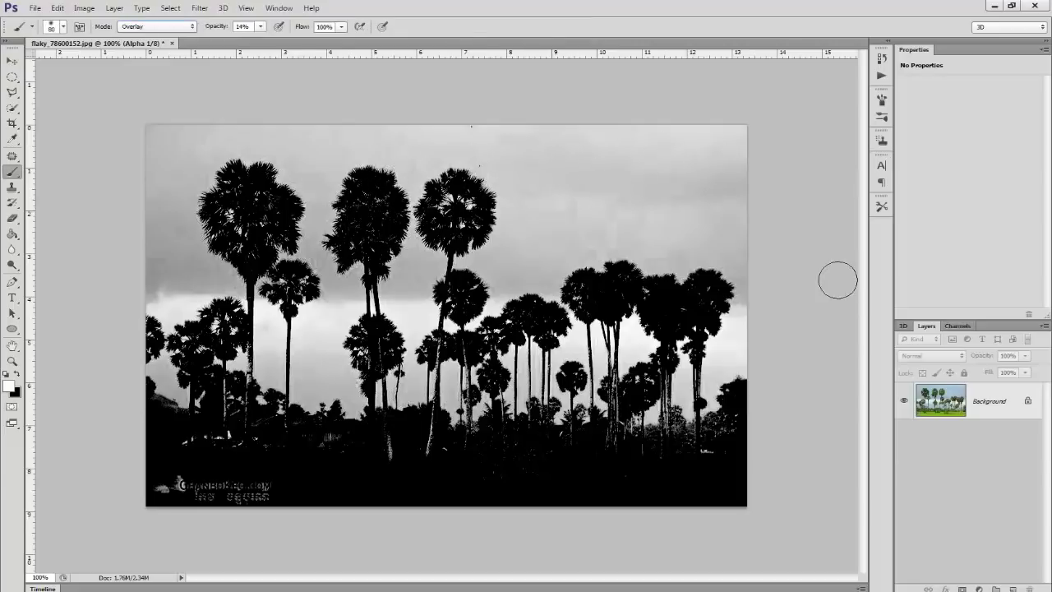
click(11, 62)
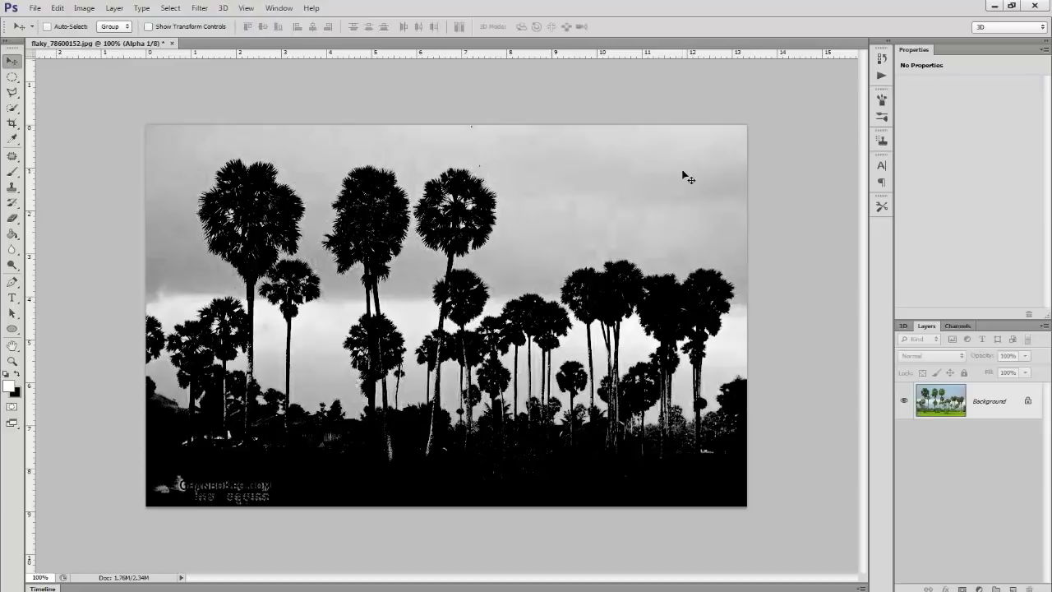
click(957, 326)
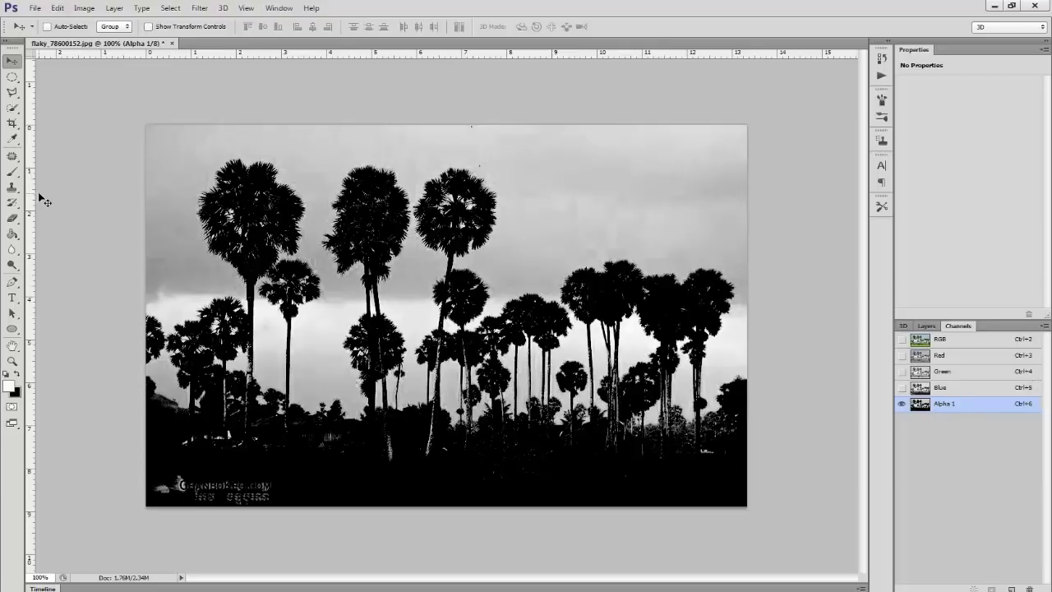
Paint the open sky in Alpha 1 white with a large white Overlay brush.
click(13, 175)
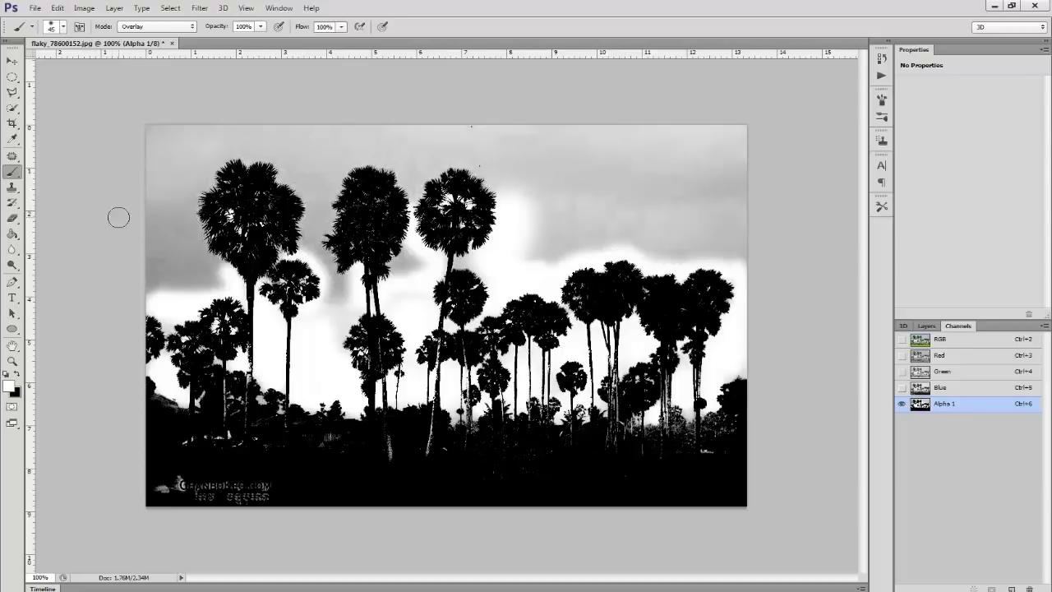
mouse_move(162, 305)
mouse_down()
mouse_move(157, 295)
mouse_move(216, 289)
mouse_move(220, 268)
mouse_move(313, 297)
mouse_move(337, 277)
mouse_move(343, 291)
mouse_move(315, 251)
mouse_move(340, 312)
mouse_move(392, 291)
mouse_move(411, 259)
mouse_up()
key(bracketright)
key(bracketright)
key(bracketright)
key(bracketright)
key(bracketright)
key(bracketright)
mouse_move(582, 188)
mouse_down()
mouse_move(504, 137)
mouse_move(559, 218)
mouse_move(544, 230)
mouse_move(714, 206)
mouse_move(671, 228)
mouse_move(698, 141)
mouse_move(625, 148)
mouse_move(728, 184)
mouse_move(756, 240)
mouse_up()
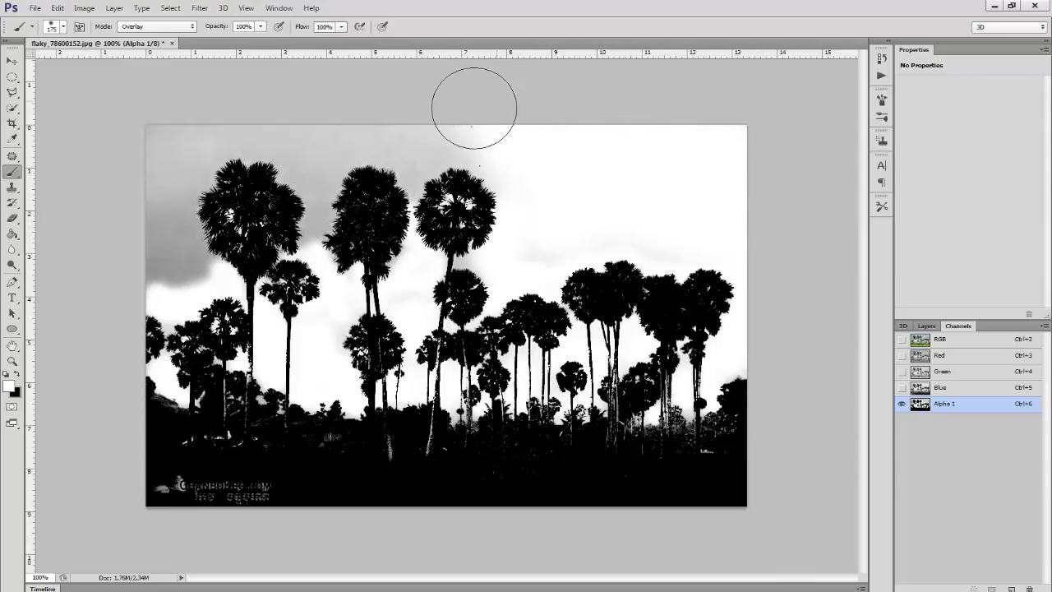
mouse_move(402, 115)
mouse_down()
mouse_move(411, 129)
mouse_move(530, 137)
mouse_move(352, 113)
mouse_move(314, 144)
mouse_move(183, 129)
mouse_move(157, 205)
mouse_move(157, 263)
mouse_move(171, 278)
mouse_up()
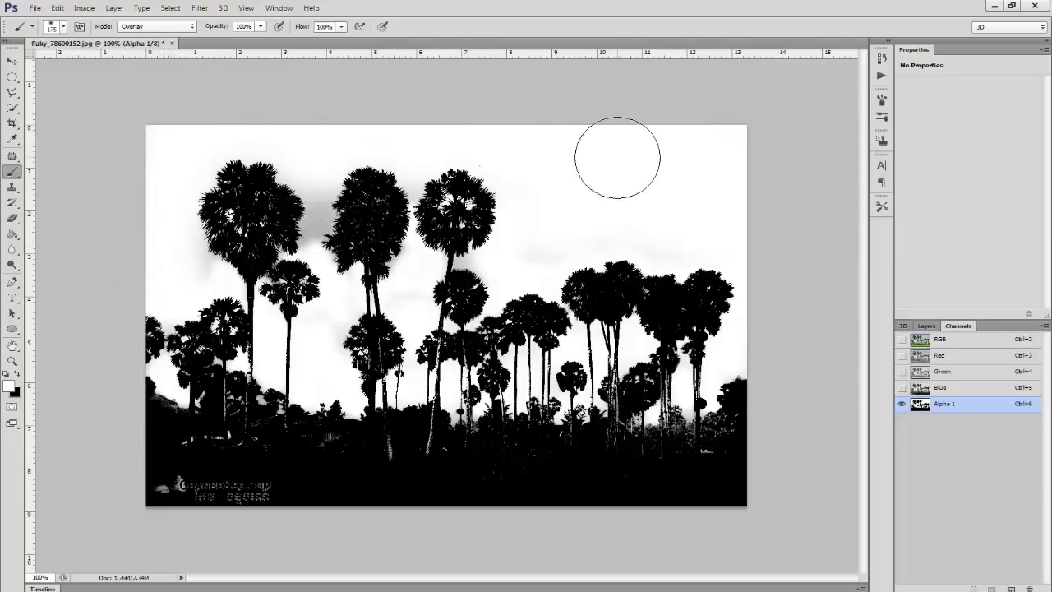
Paint out the remaining grey haze between the palms with a smaller brush, size 40.
key(bracketleft)
key(bracketleft)
key(bracketleft)
key(bracketleft)
key(bracketleft)
key(bracketleft)
key(bracketleft)
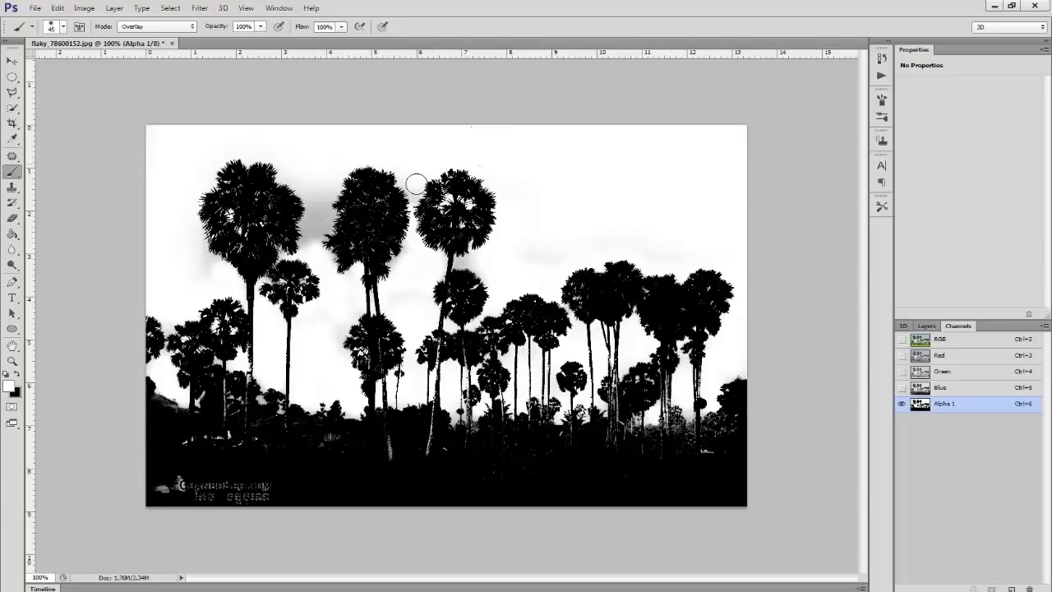
mouse_move(326, 178)
mouse_down()
mouse_move(313, 242)
mouse_move(317, 208)
mouse_up()
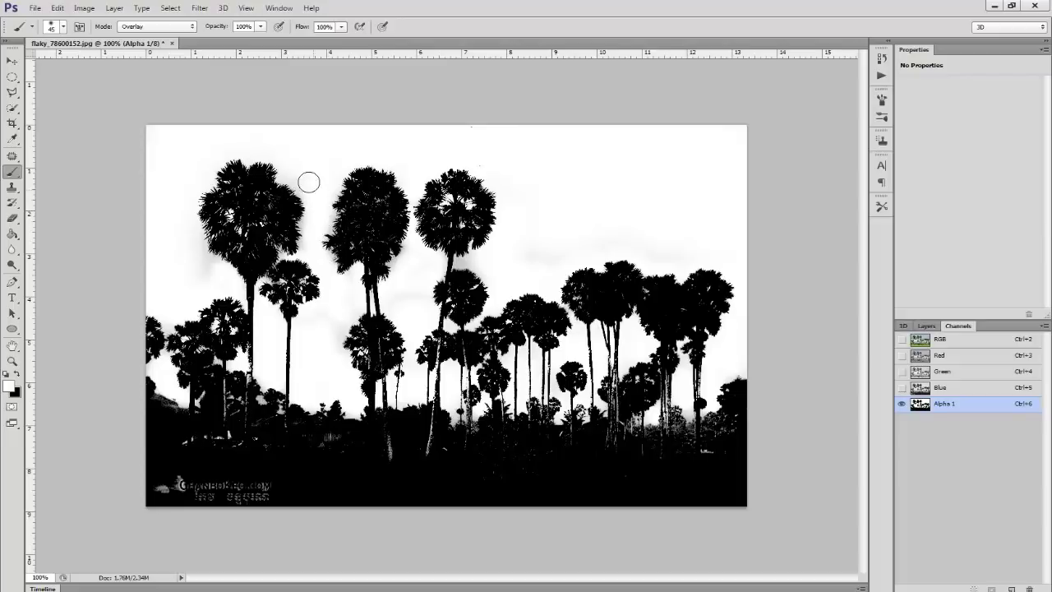
drag(317, 208, 426, 290)
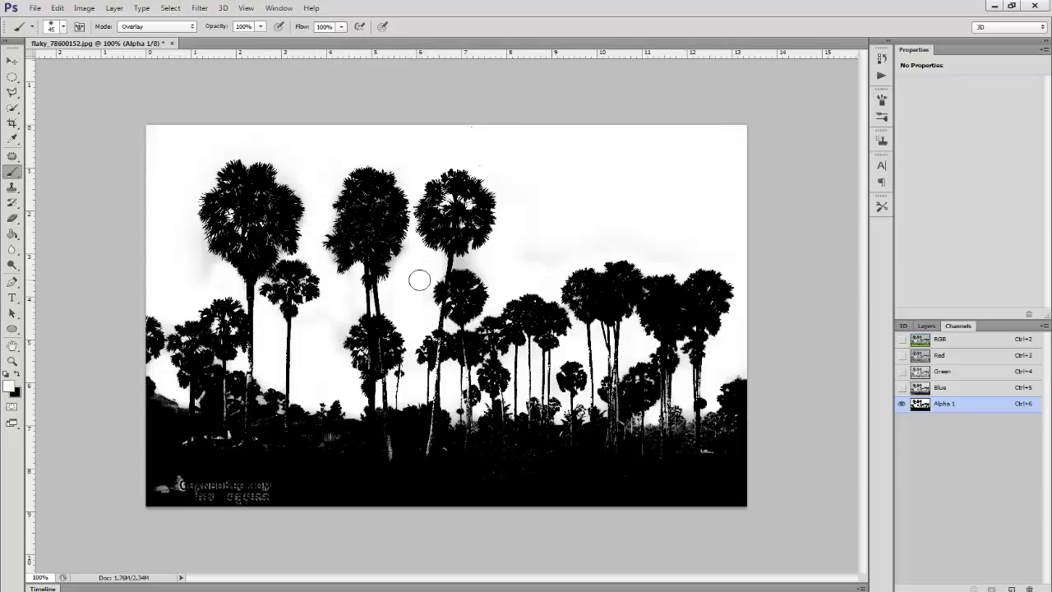
key(bracketleft)
drag(548, 197, 332, 171)
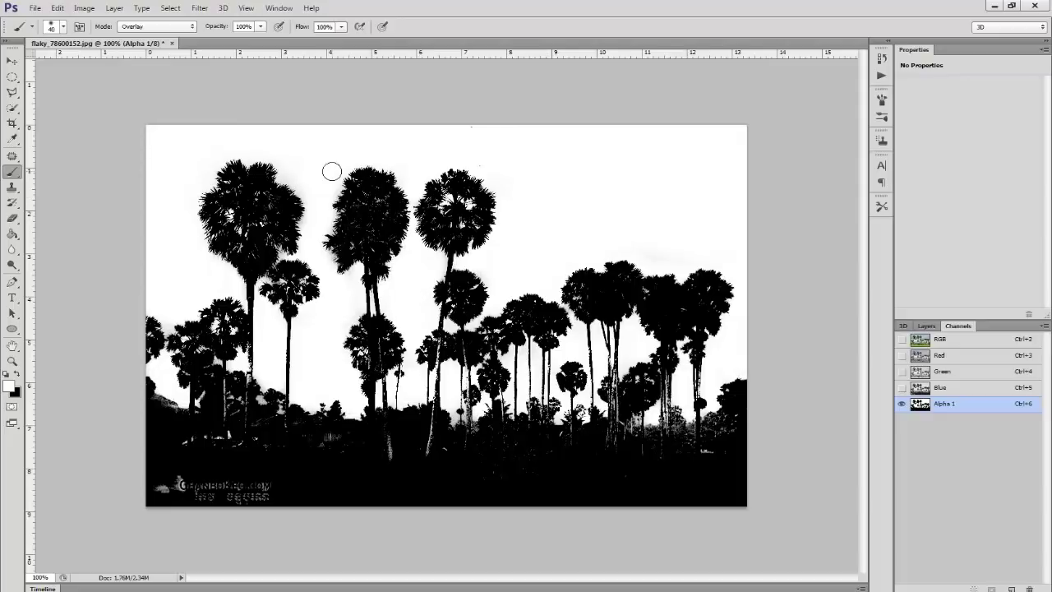
click(11, 61)
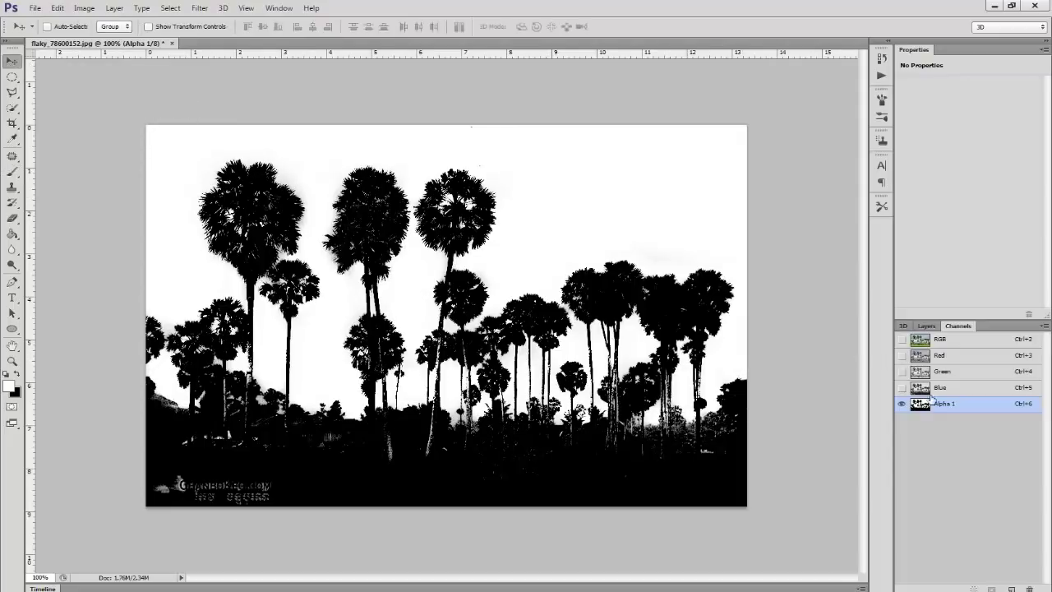
Hide the Alpha 1 overlay, make the RGB composite active, and return to the Layers panel.
click(902, 339)
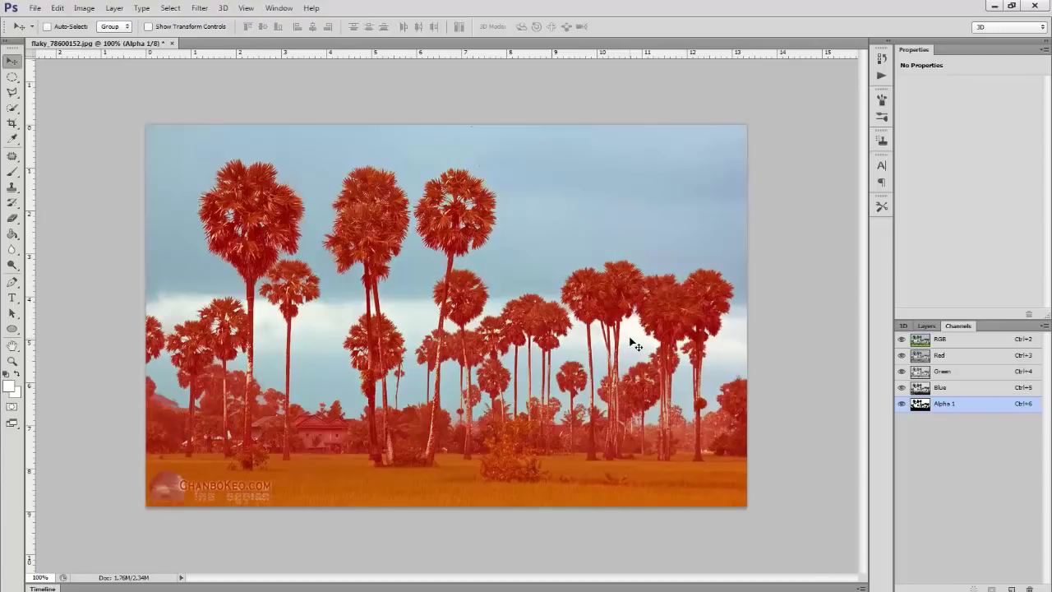
click(900, 403)
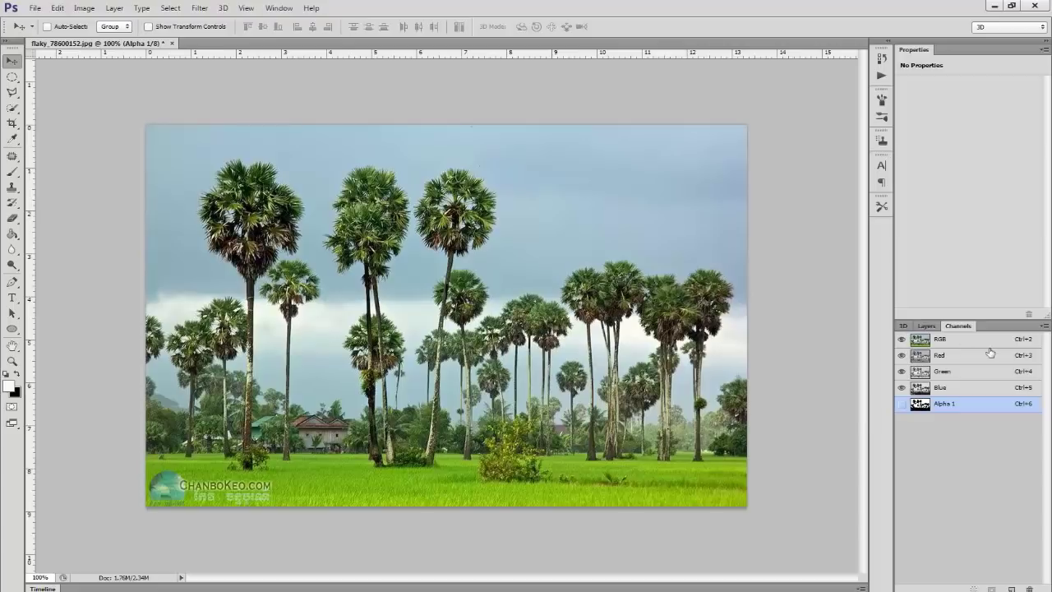
click(962, 345)
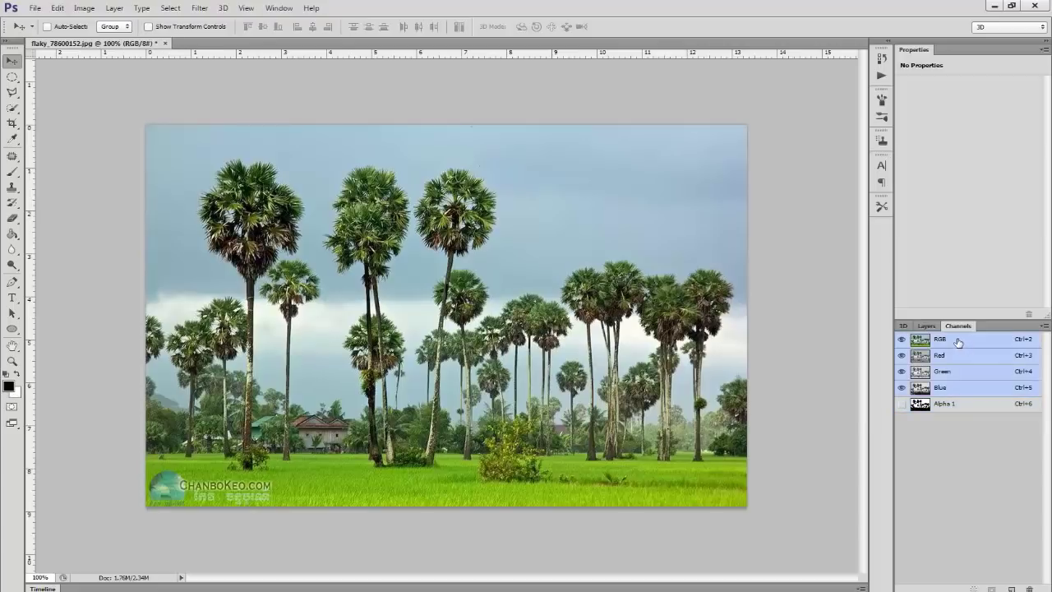
click(927, 327)
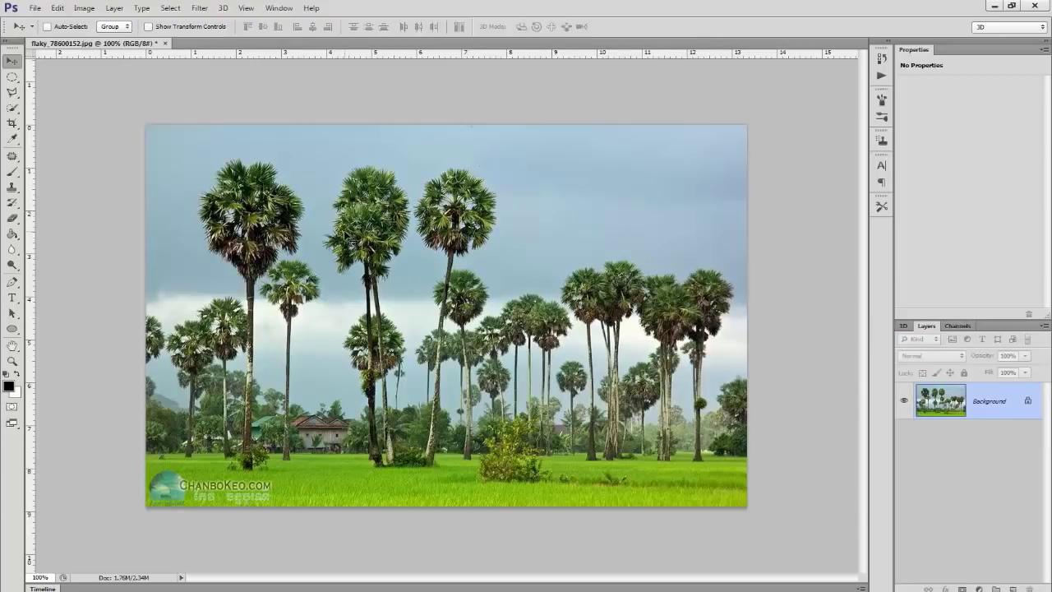
Duplicate the Background layer as Background copy.
right_click(996, 399)
click(987, 422)
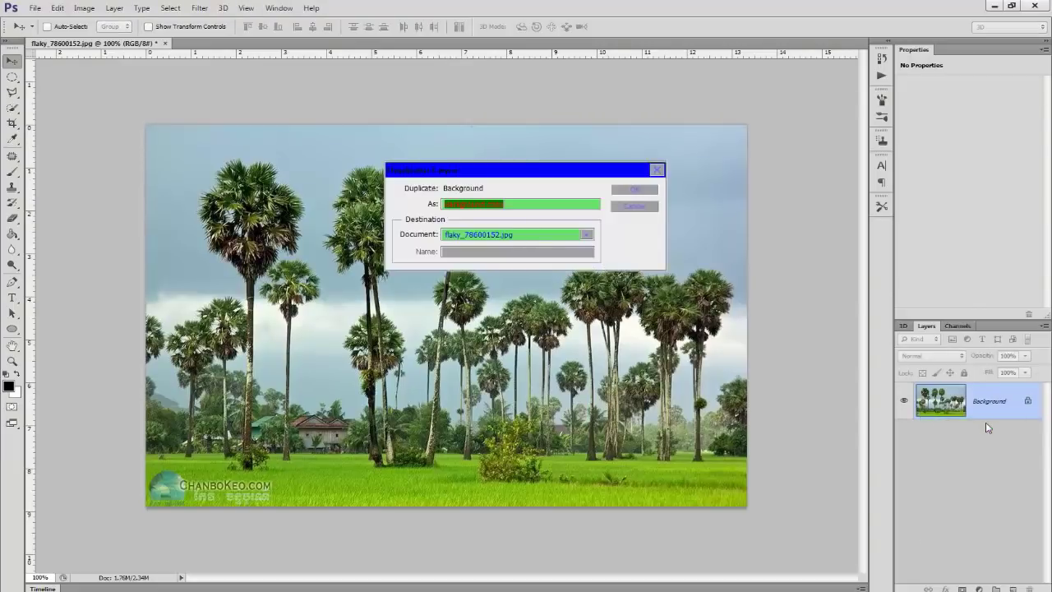
click(635, 192)
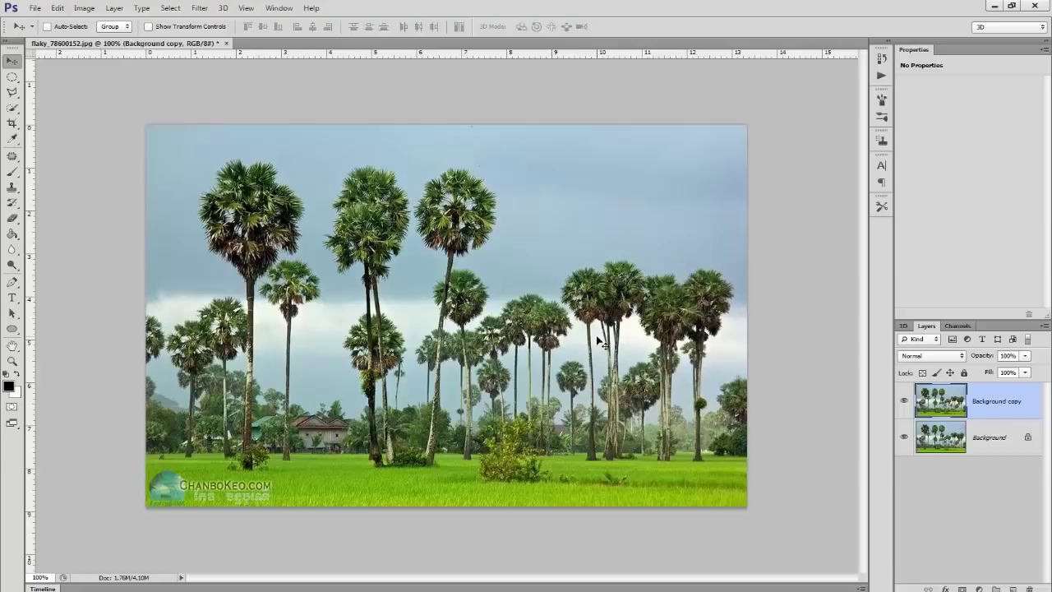
Load the layer's transparency as a selection, then deselect it.
click(170, 8)
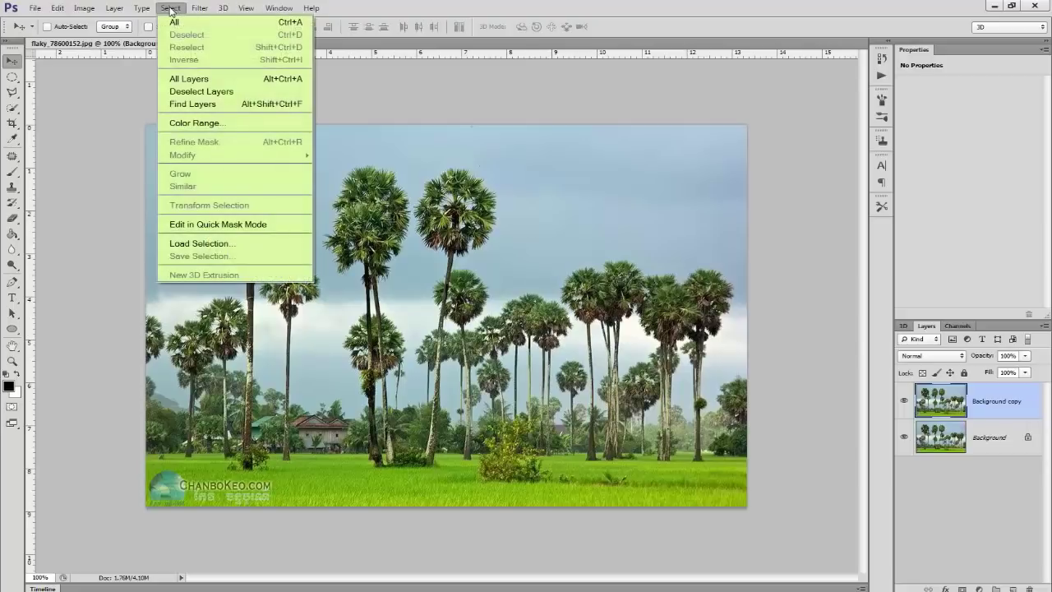
click(195, 244)
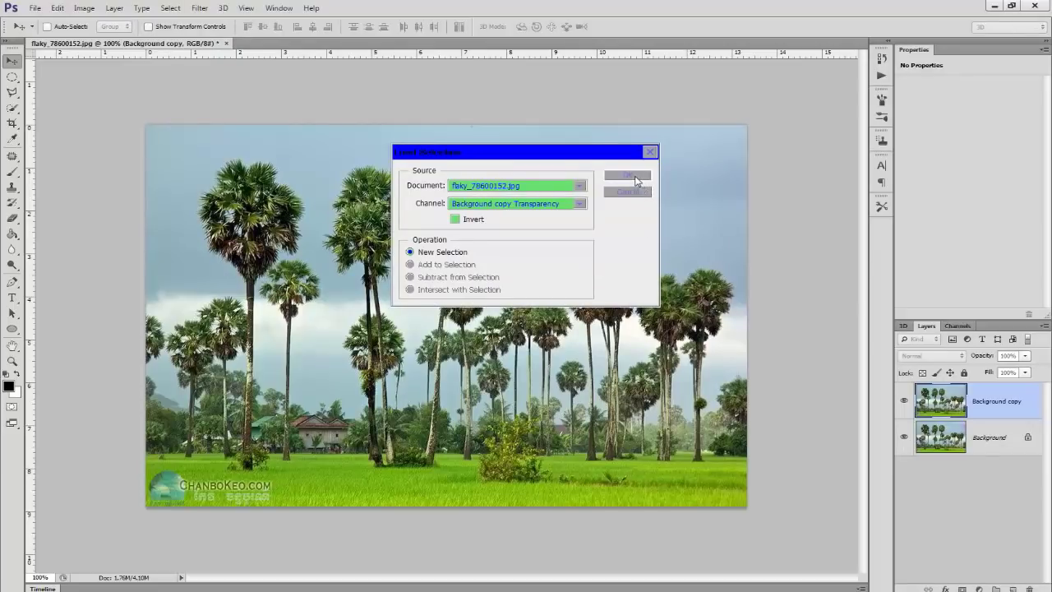
click(628, 176)
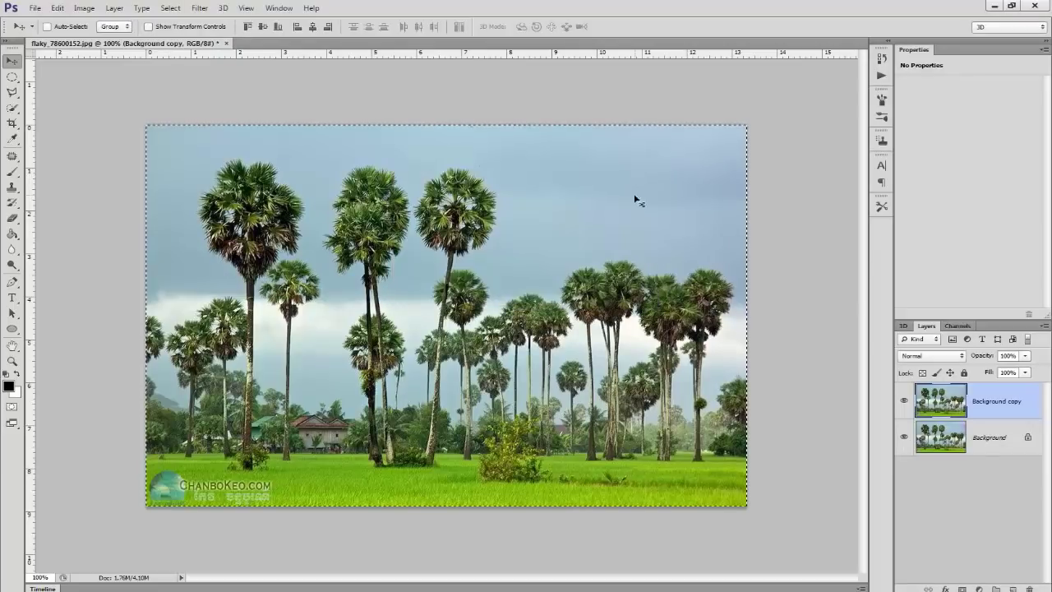
key(ctrl+d)
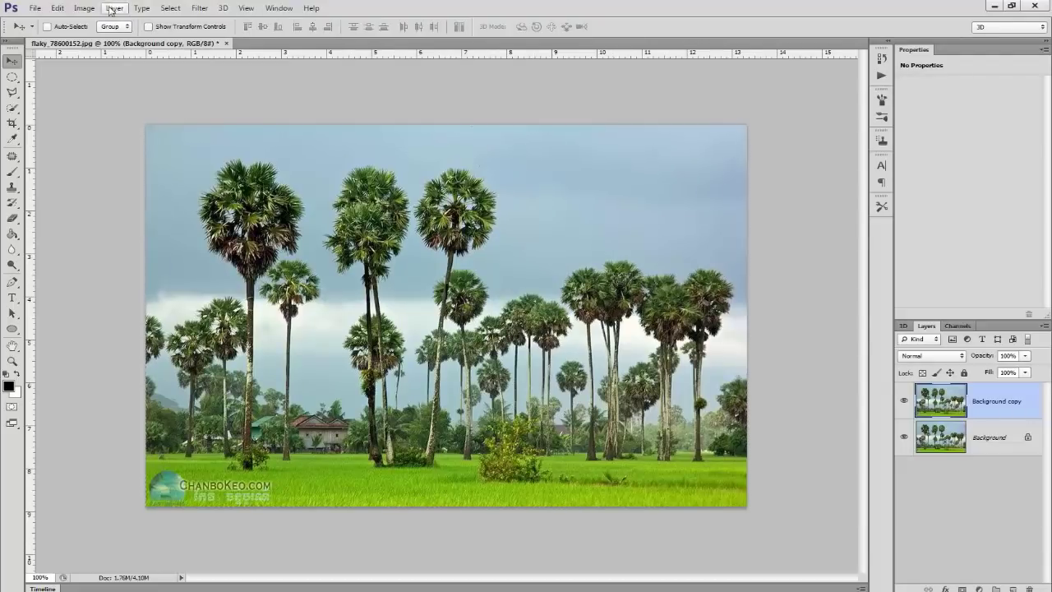
Load the Alpha 1 channel as a selection tracing the palm silhouettes.
click(170, 10)
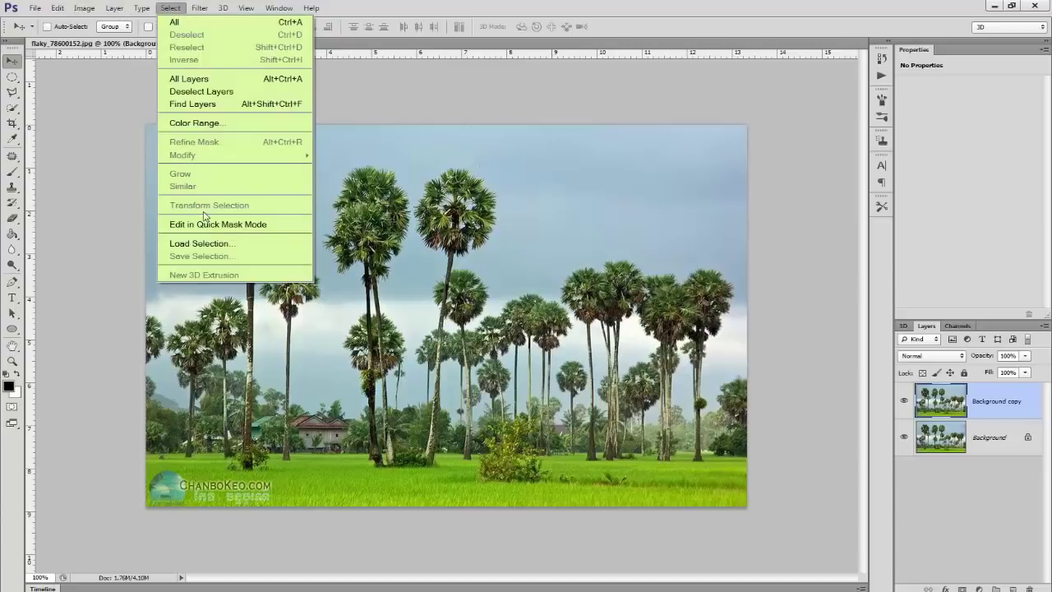
click(215, 245)
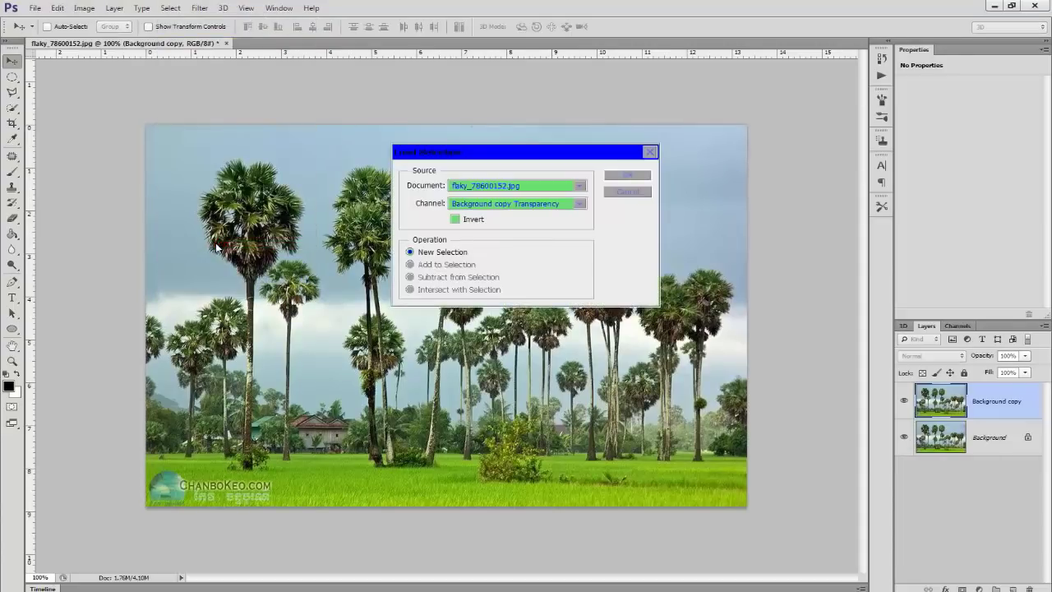
click(584, 204)
click(542, 238)
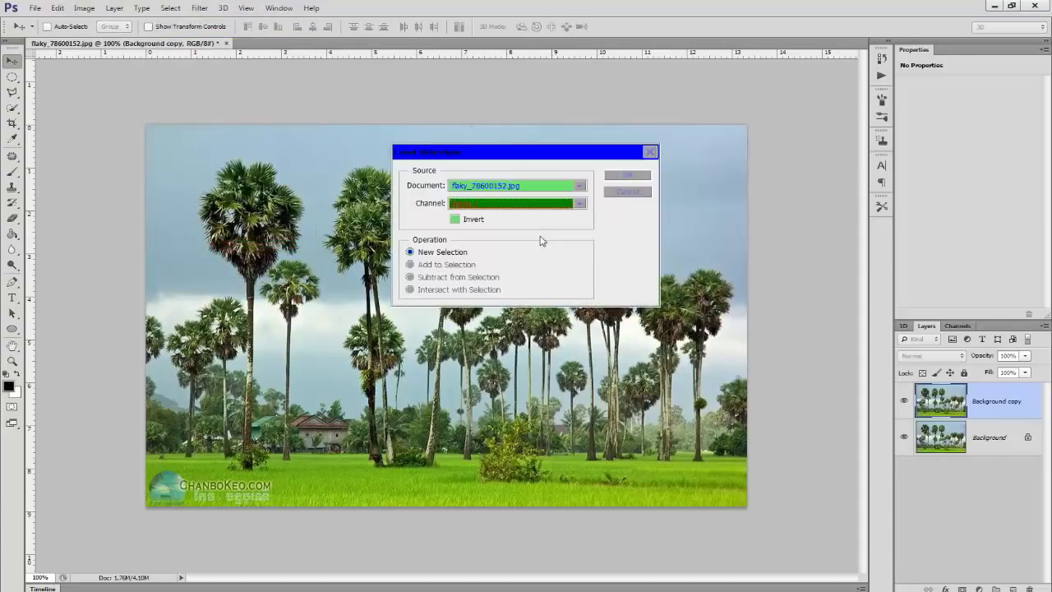
click(627, 181)
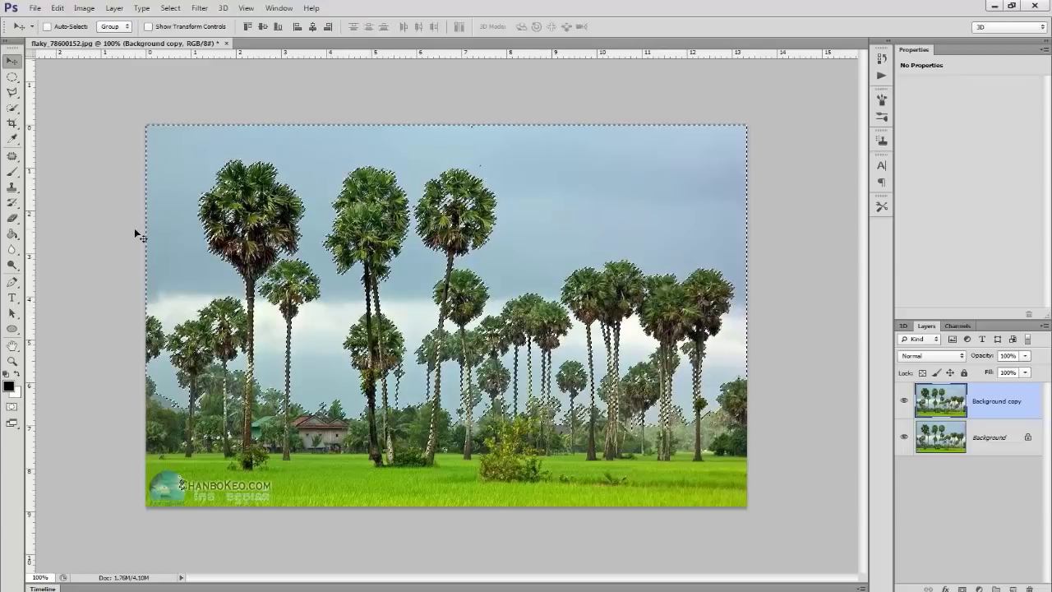
Invert the selection to the trees, hide Background, and add a mask to Background copy.
click(171, 9)
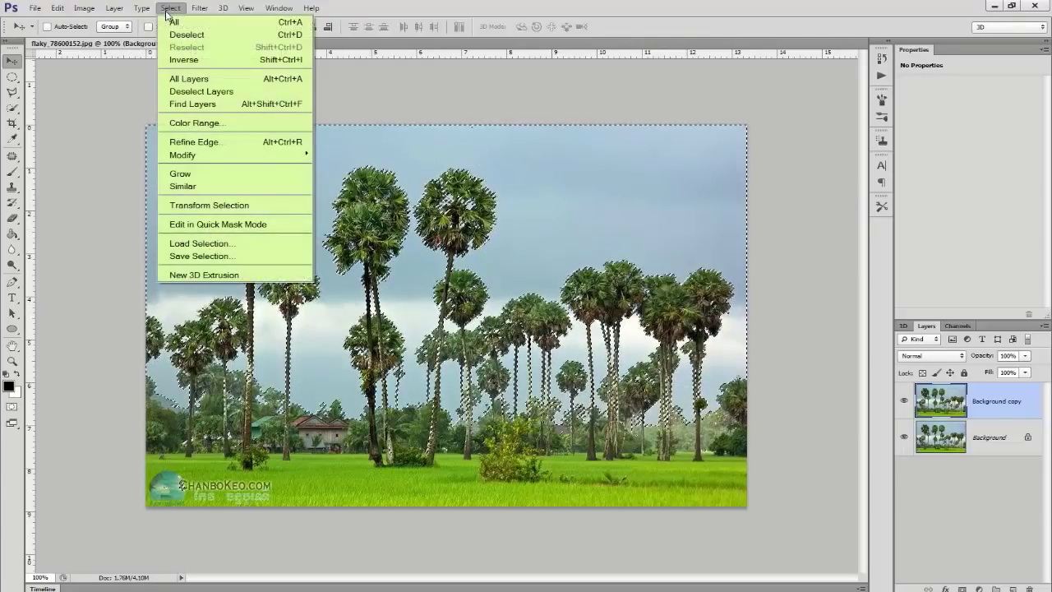
click(184, 59)
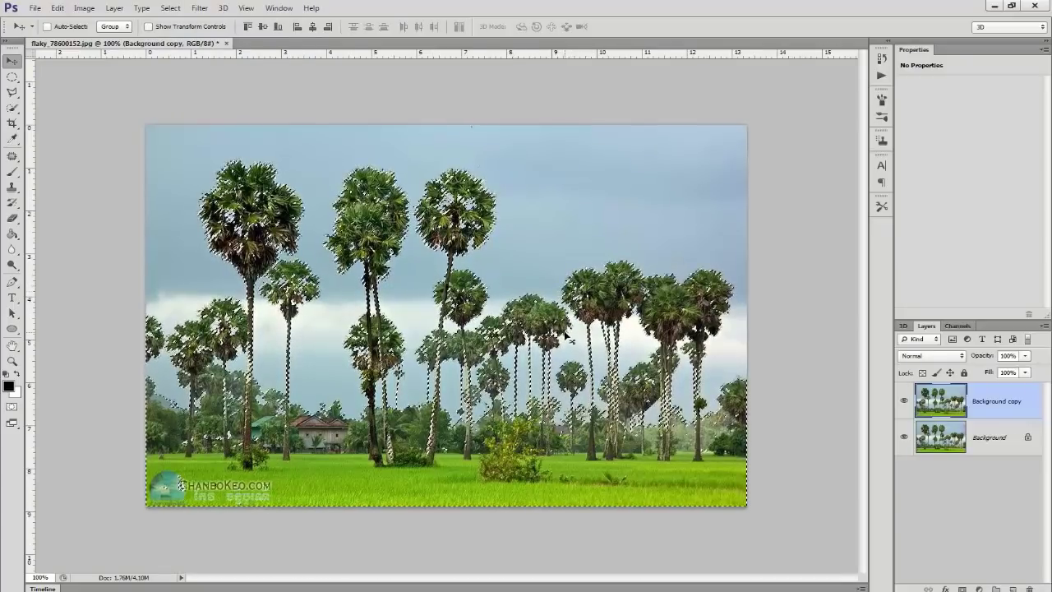
click(903, 438)
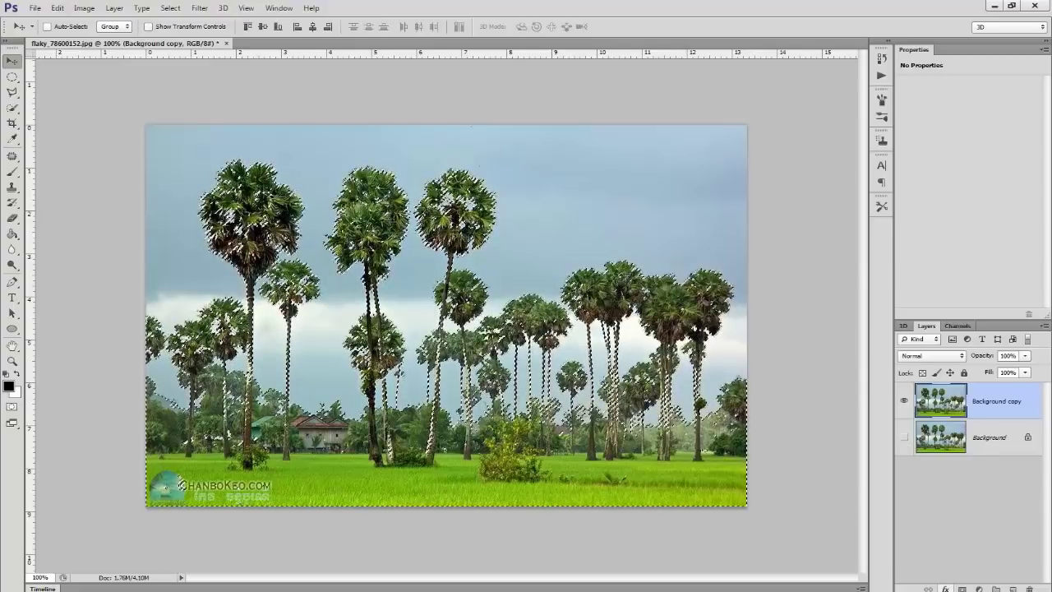
click(978, 589)
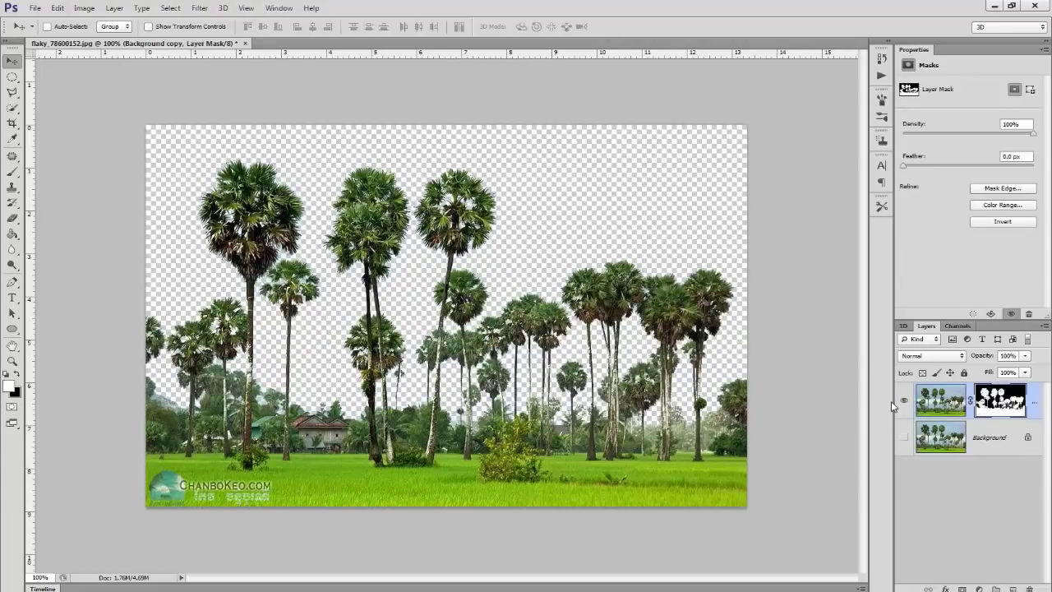
Target the Background copy image and apply its layer mask permanently.
key(ctrl+2)
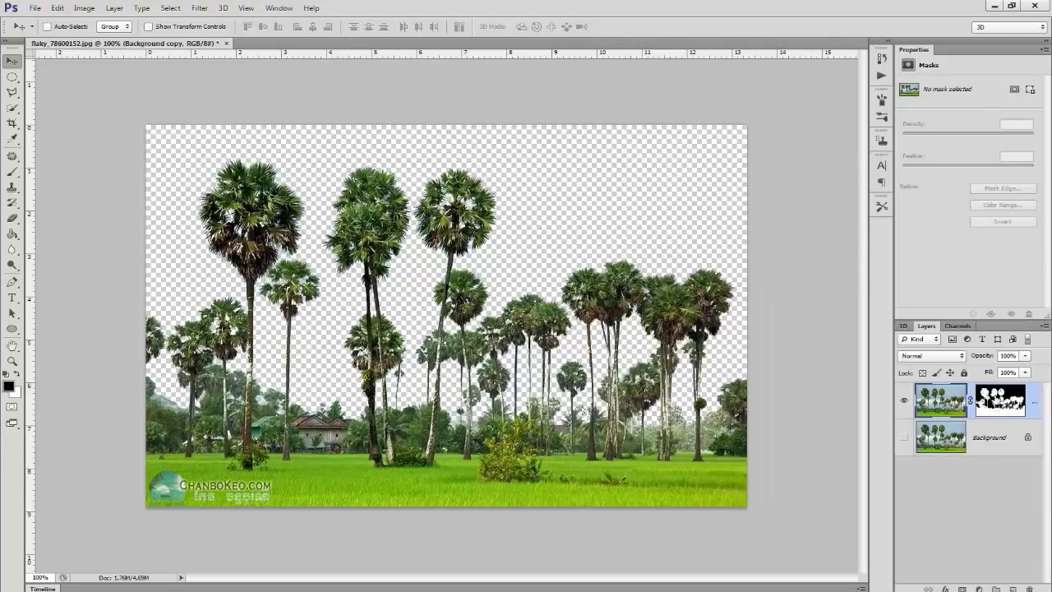
right_click(999, 400)
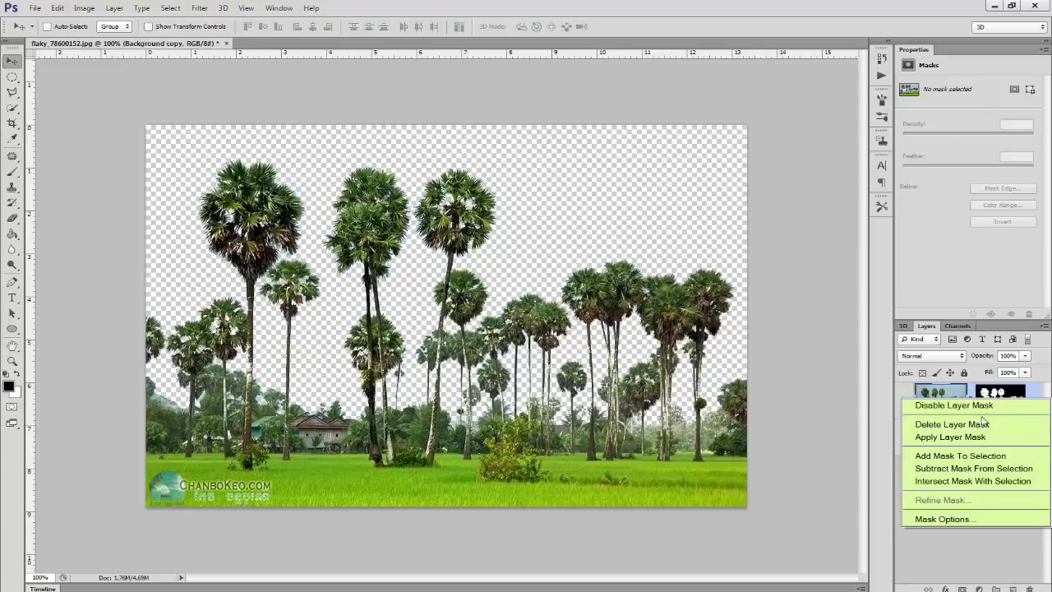
click(978, 438)
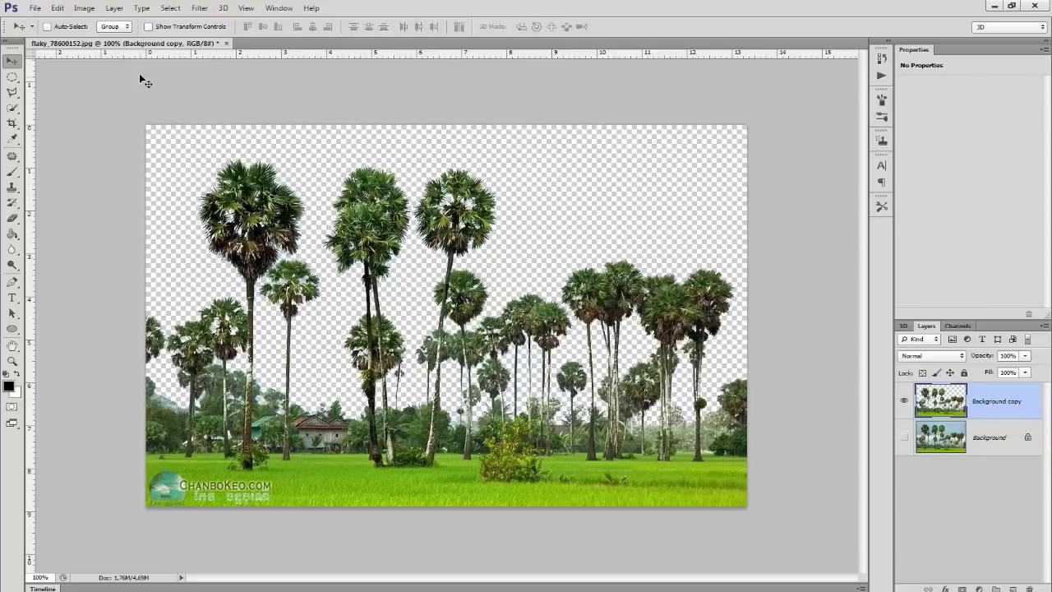
Run Layer > Matting > Remove White Matte on the Background copy layer.
click(114, 9)
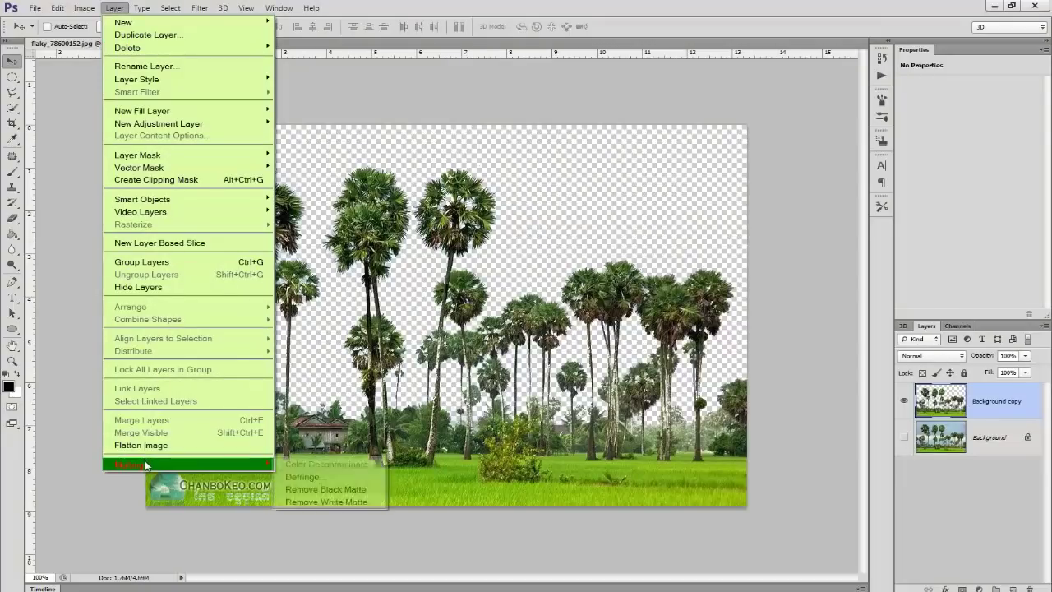
mouse_move(165, 464)
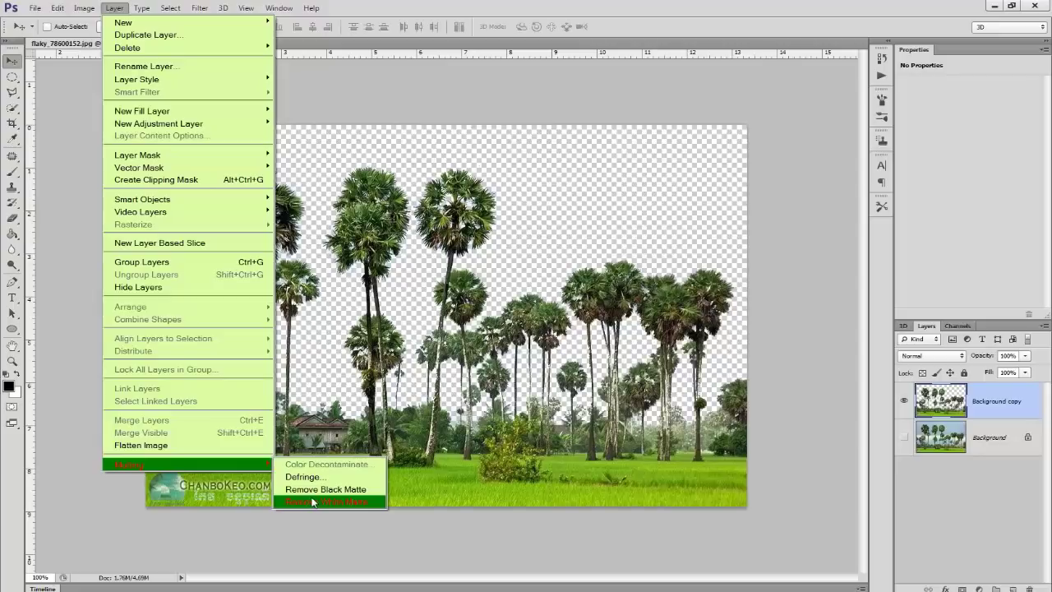
click(313, 501)
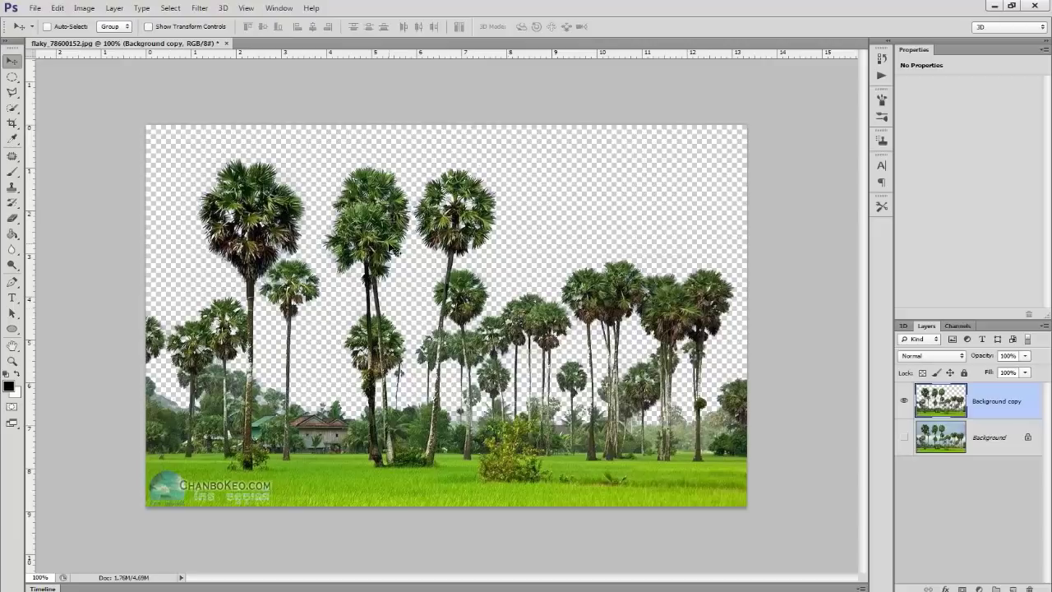
Place the sunset seascape image, stretch it slightly wider, then cancel the placement.
click(35, 8)
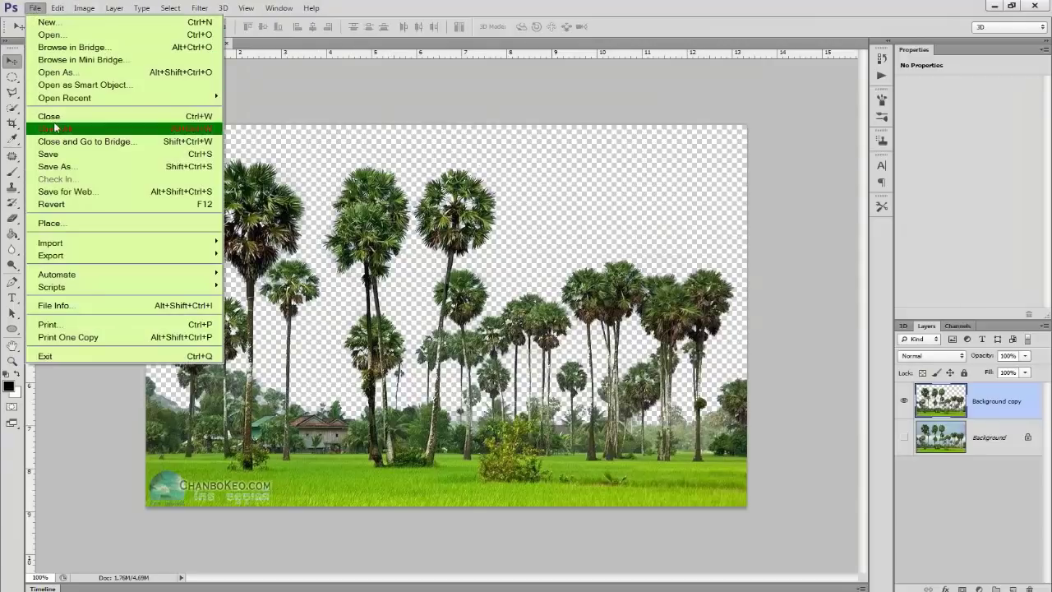
click(79, 220)
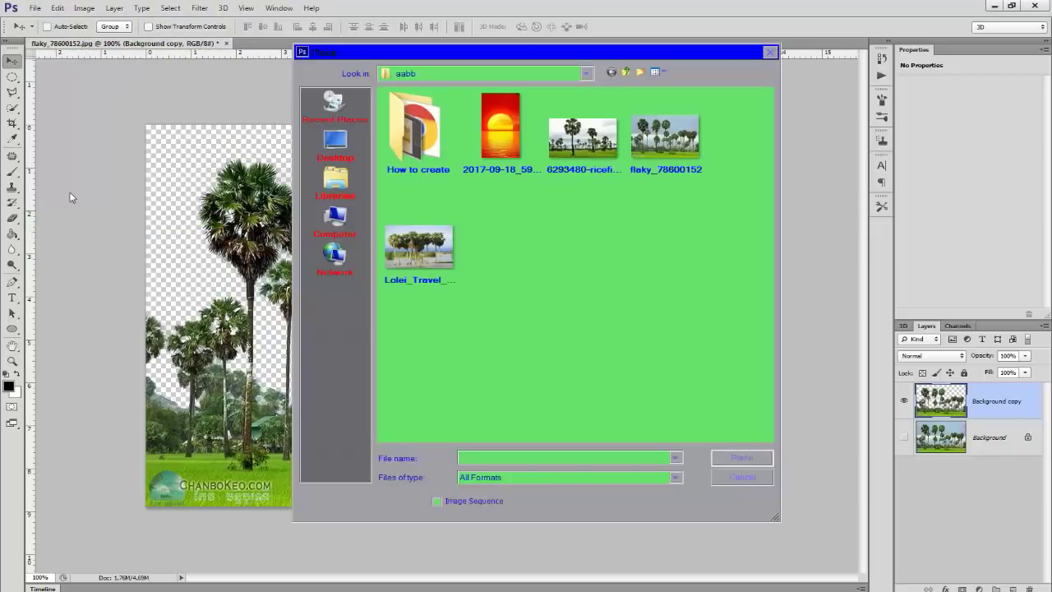
click(501, 133)
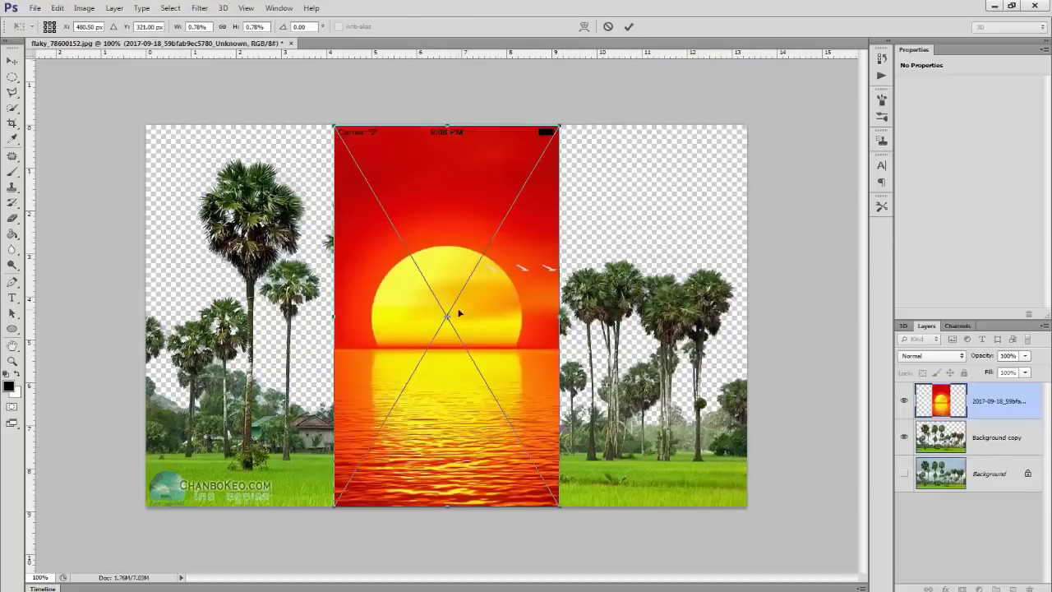
mouse_move(559, 316)
mouse_down()
mouse_move(670, 316)
mouse_move(564, 307)
mouse_up()
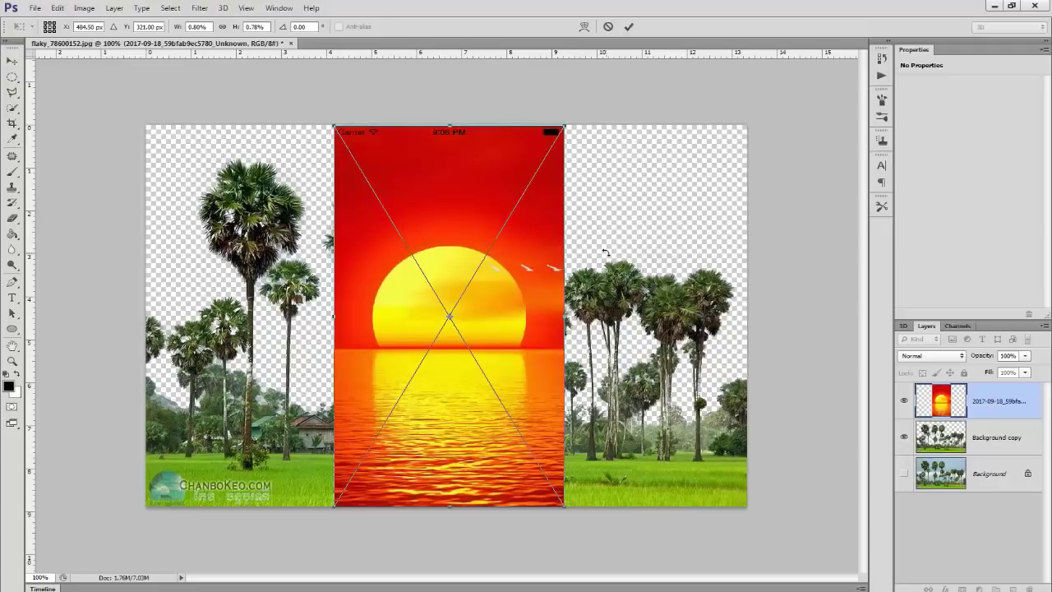
key(Escape)
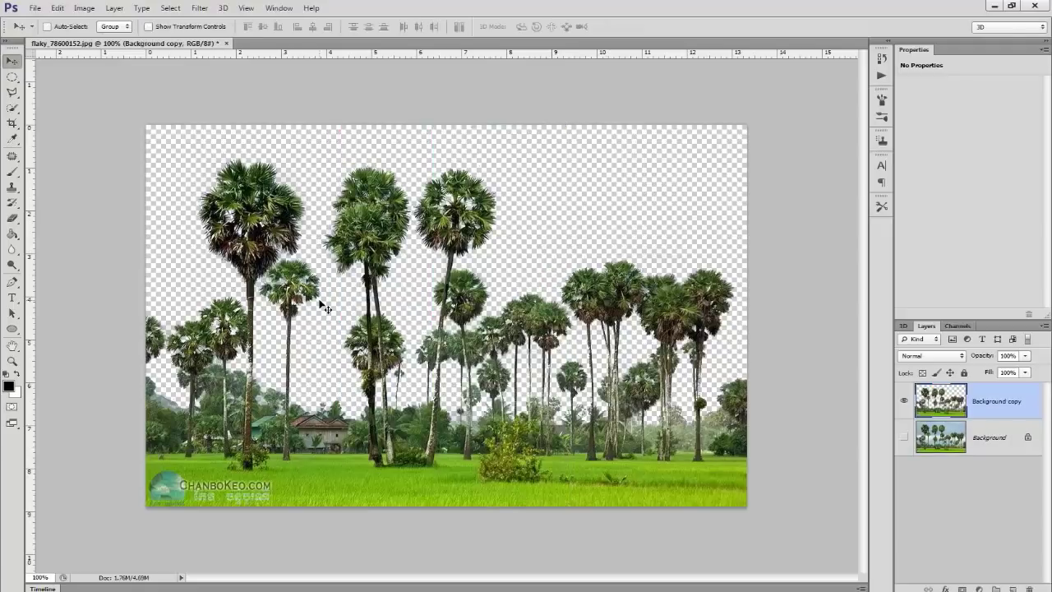
click(36, 8)
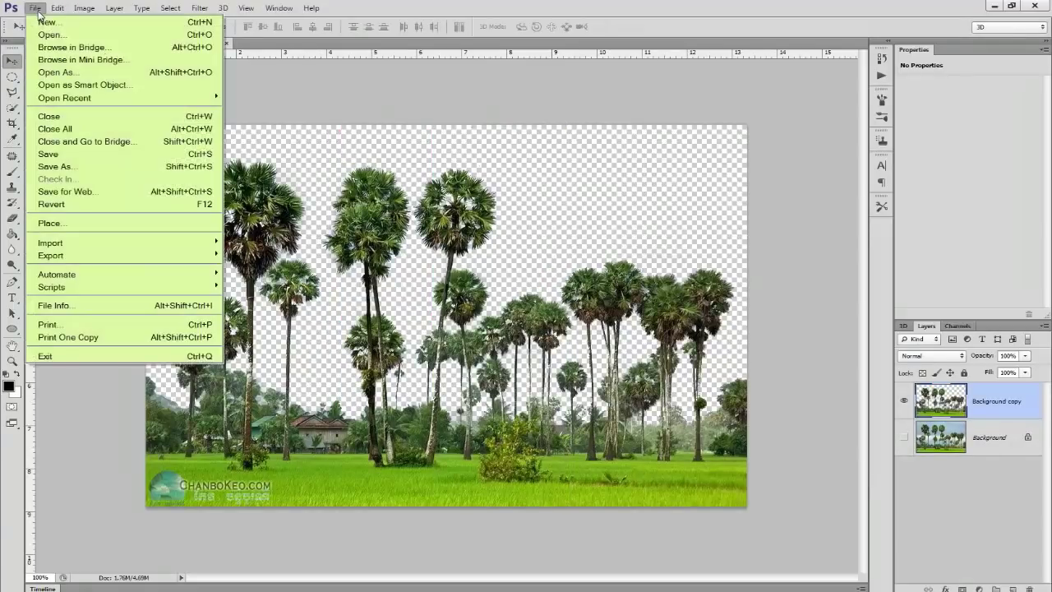
click(54, 223)
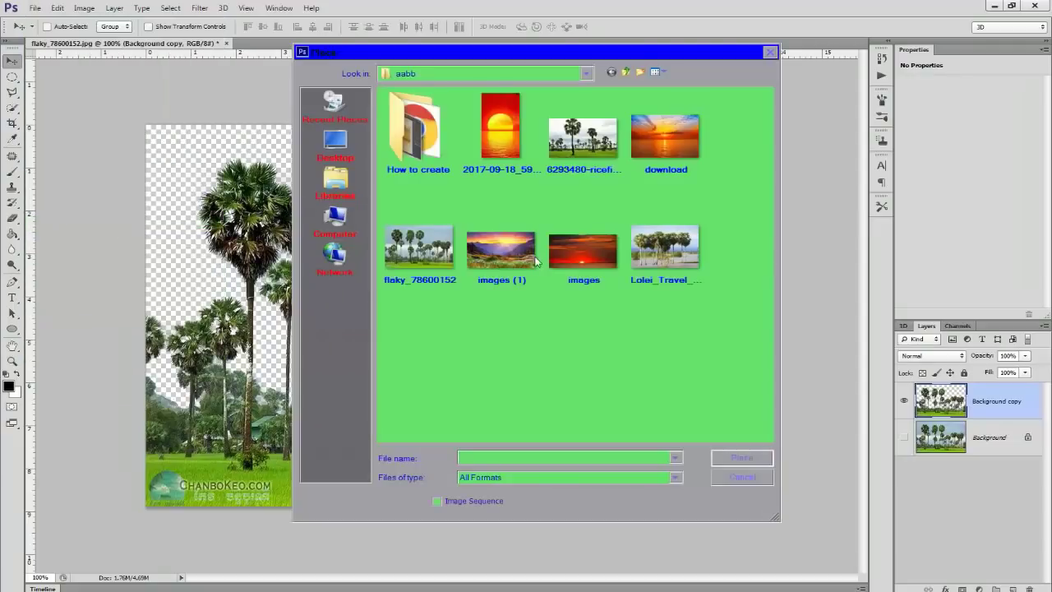
click(663, 139)
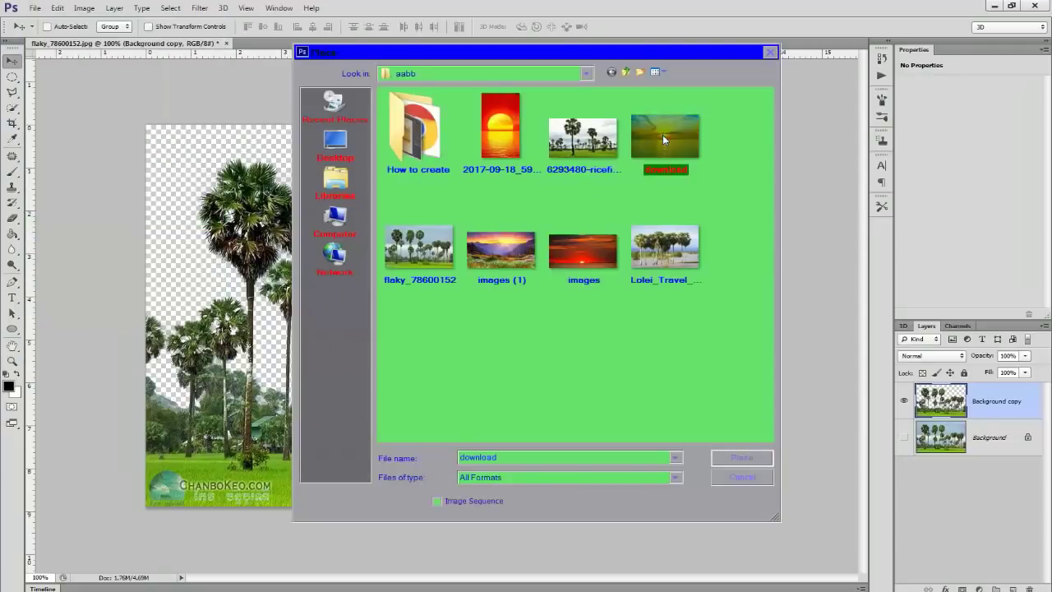
click(743, 458)
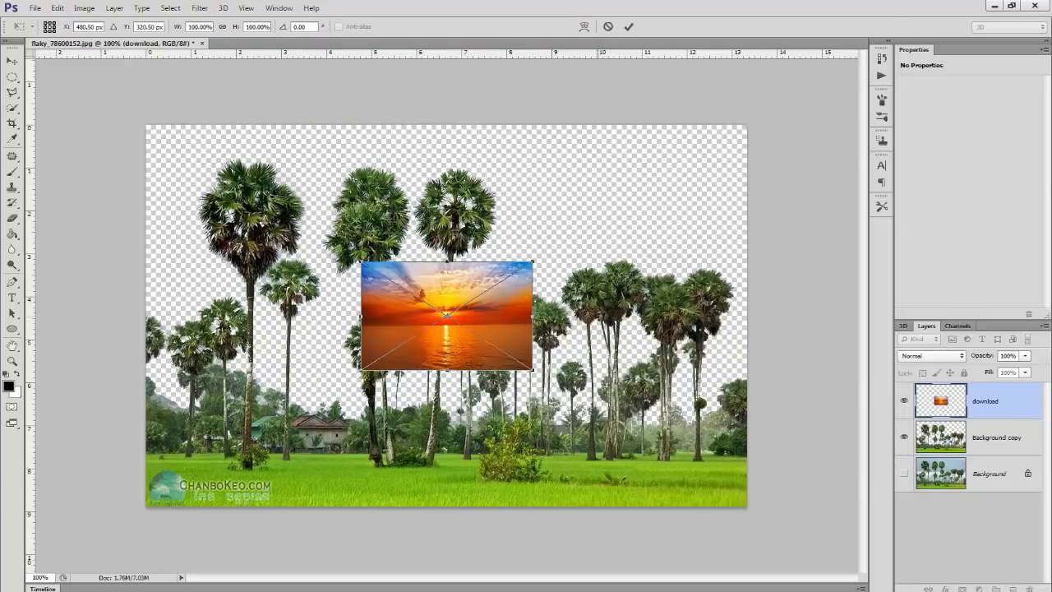
key(Escape)
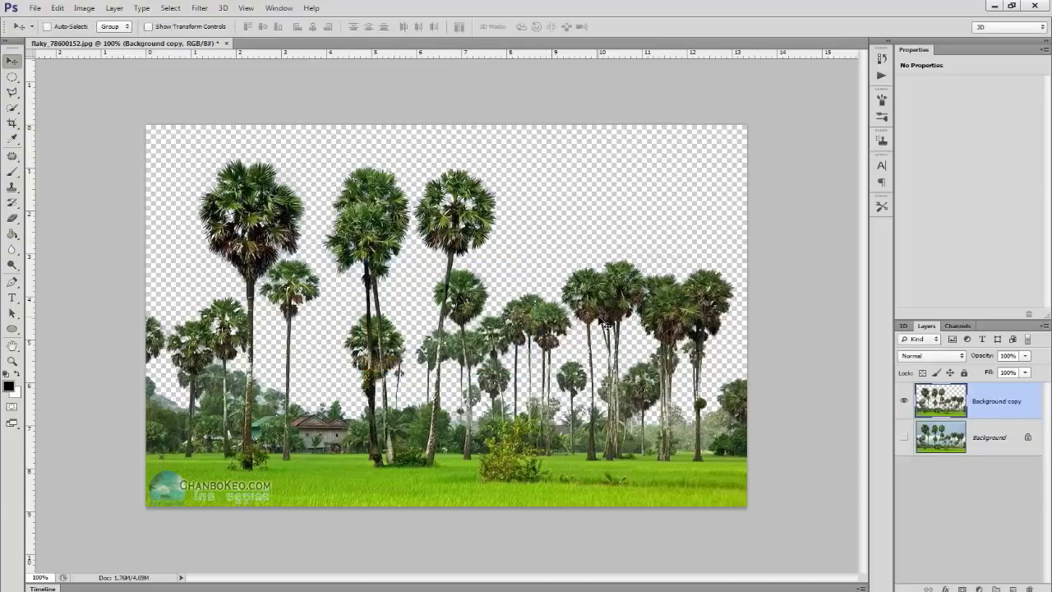
Swap the foreground and background colours and place the 'sunrise wallpapers HD 1' image.
key(x)
click(35, 7)
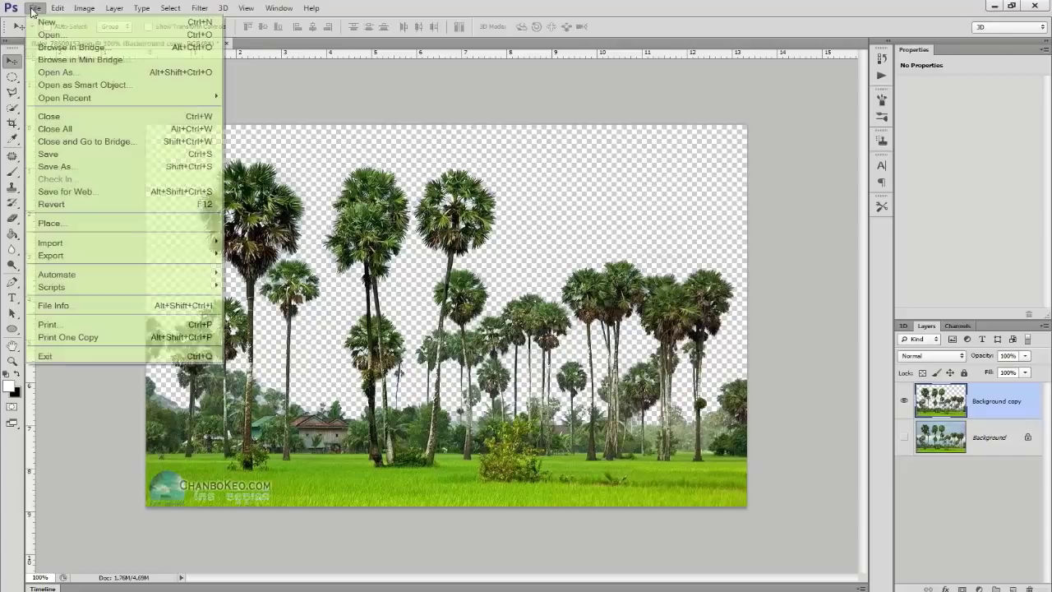
click(91, 224)
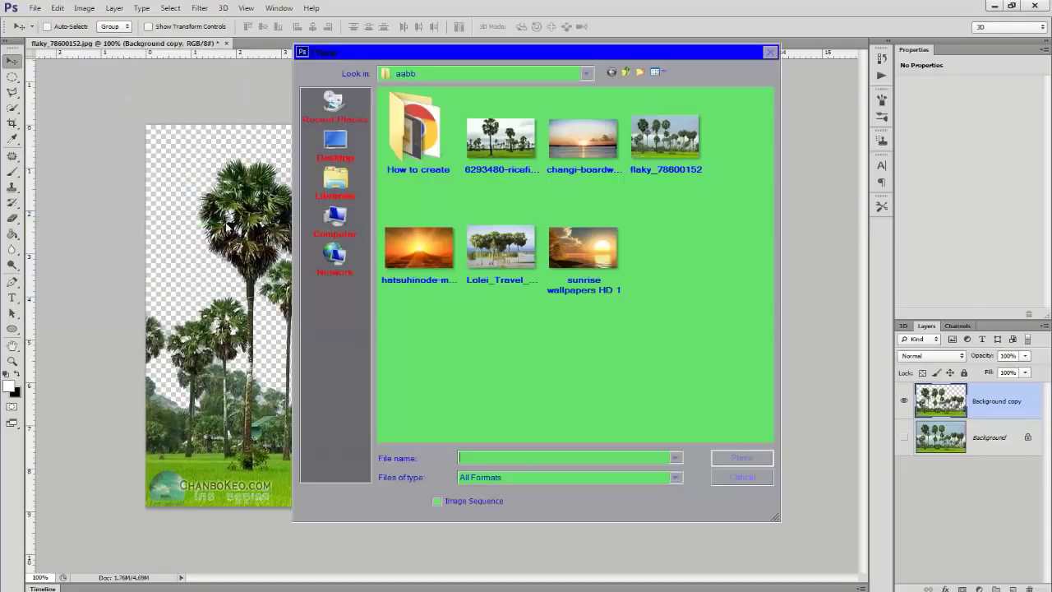
click(590, 253)
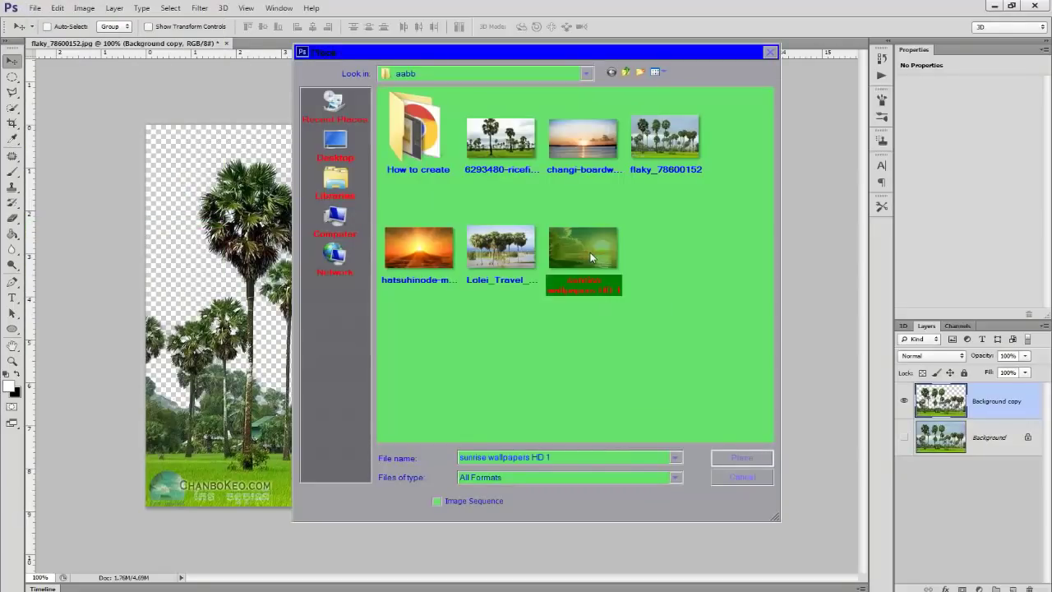
click(742, 457)
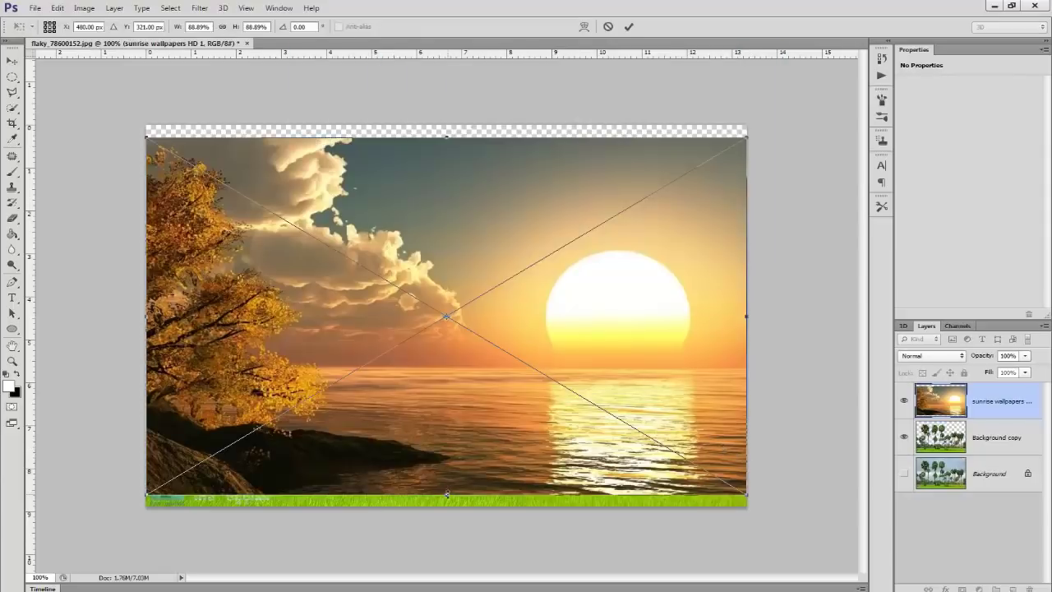
Resize the sunrise image to span from the canvas top down to the grass, and commit.
drag(447, 494, 445, 447)
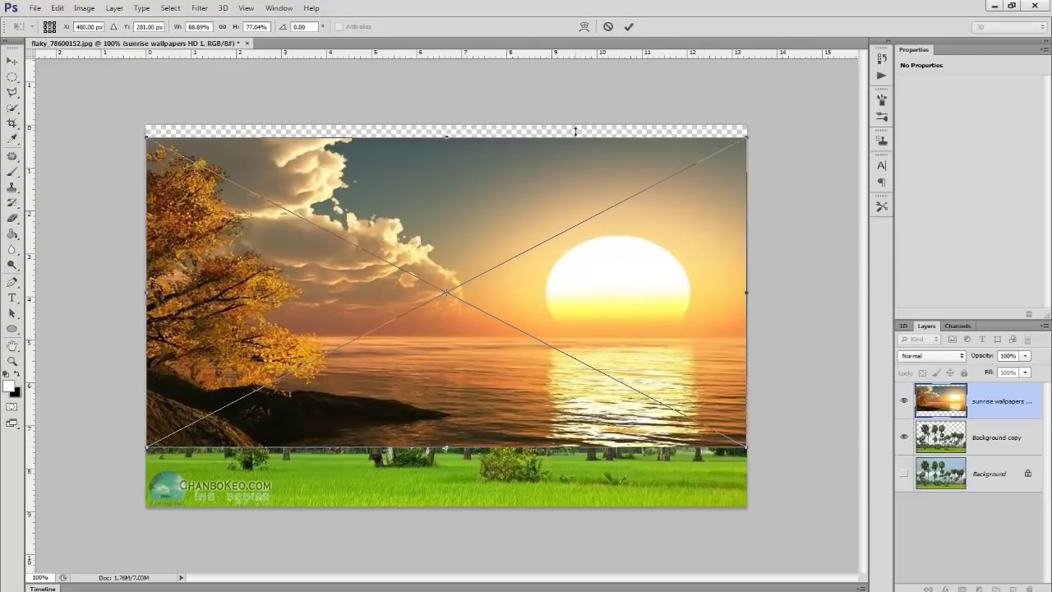
drag(446, 136, 447, 125)
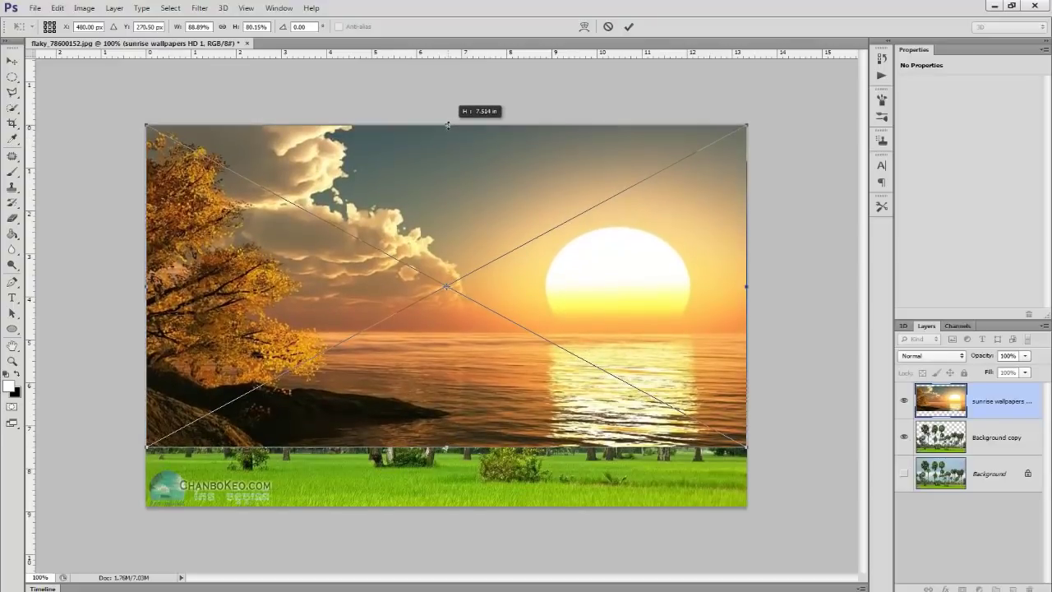
key(Return)
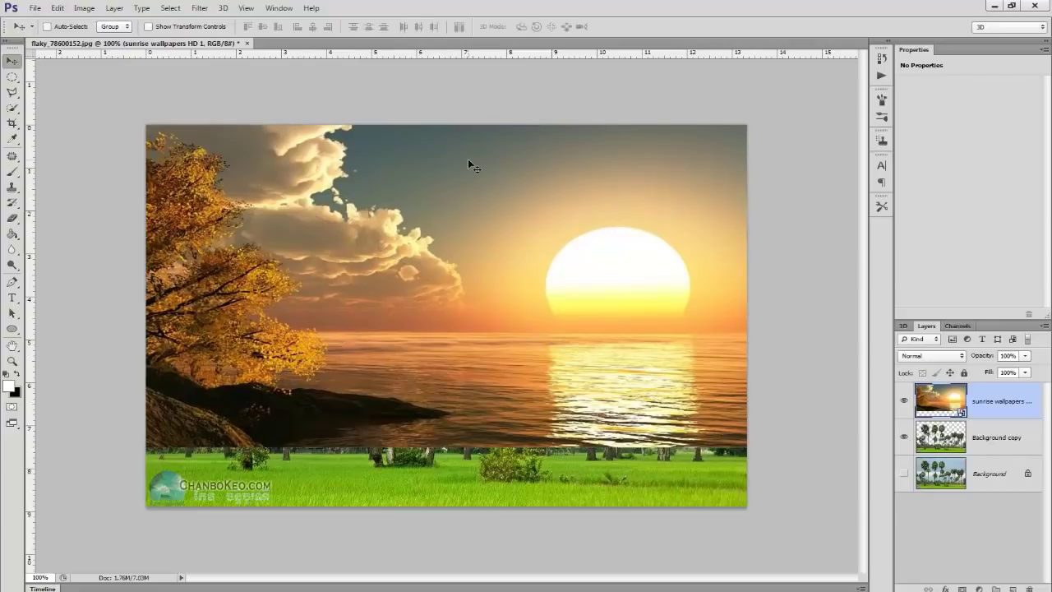
Move the Background copy layer above the sunrise wallpapers layer in the Layers panel.
drag(986, 441, 991, 395)
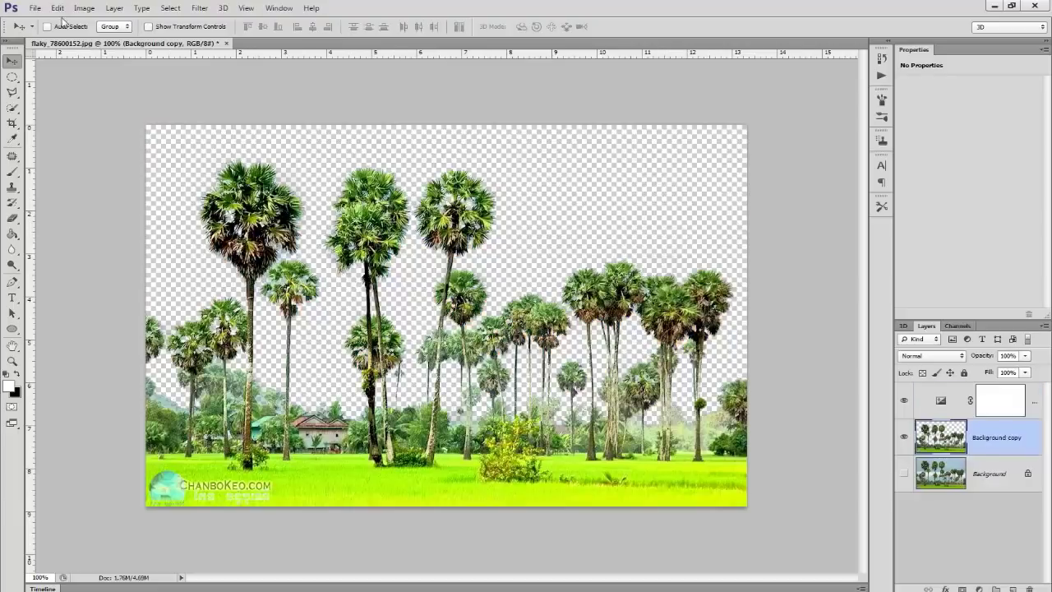
Place the changi-boardwalk-sunrise image into the document.
click(35, 9)
click(124, 223)
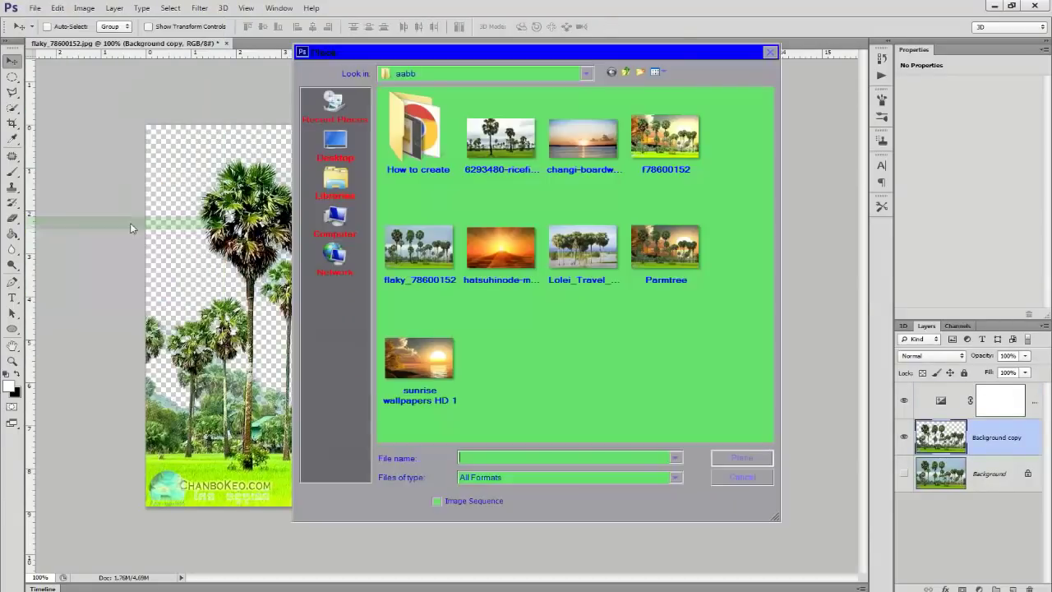
click(593, 146)
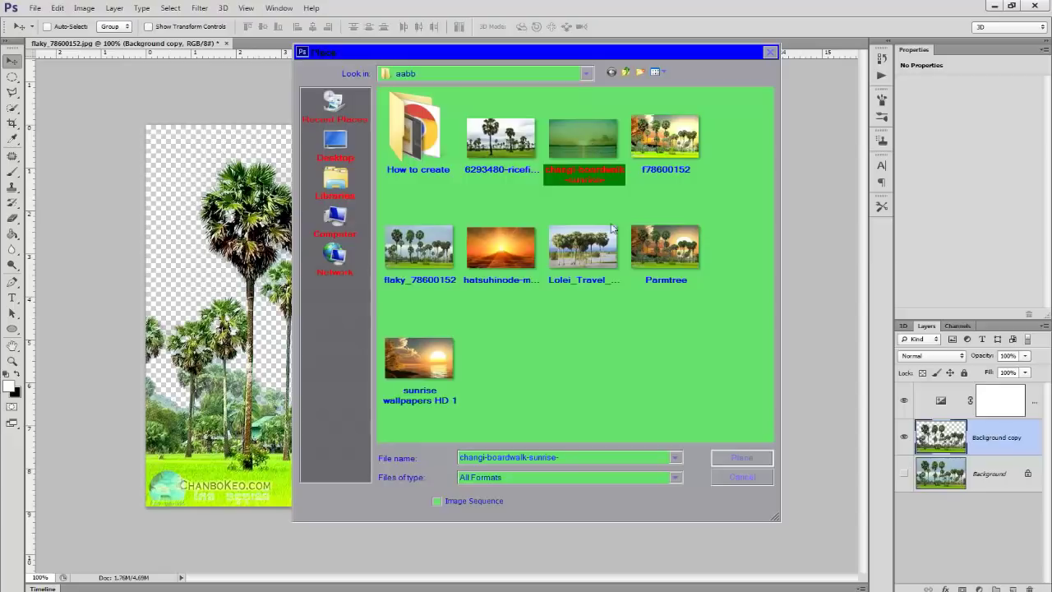
click(742, 458)
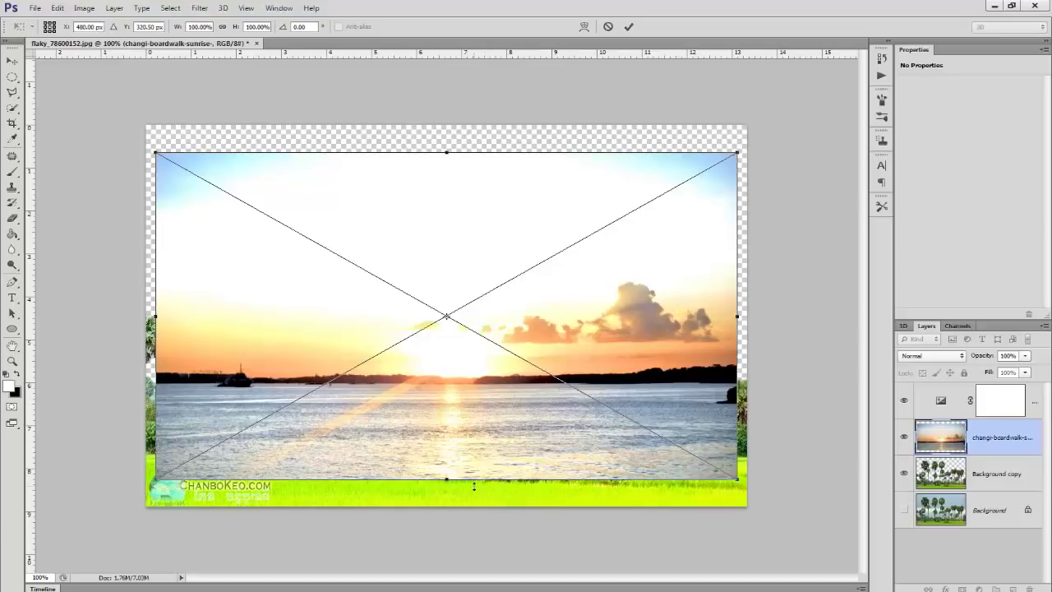
Stretch the Changi image to the canvas top, left and right edges, and down to the grass.
drag(447, 480, 447, 429)
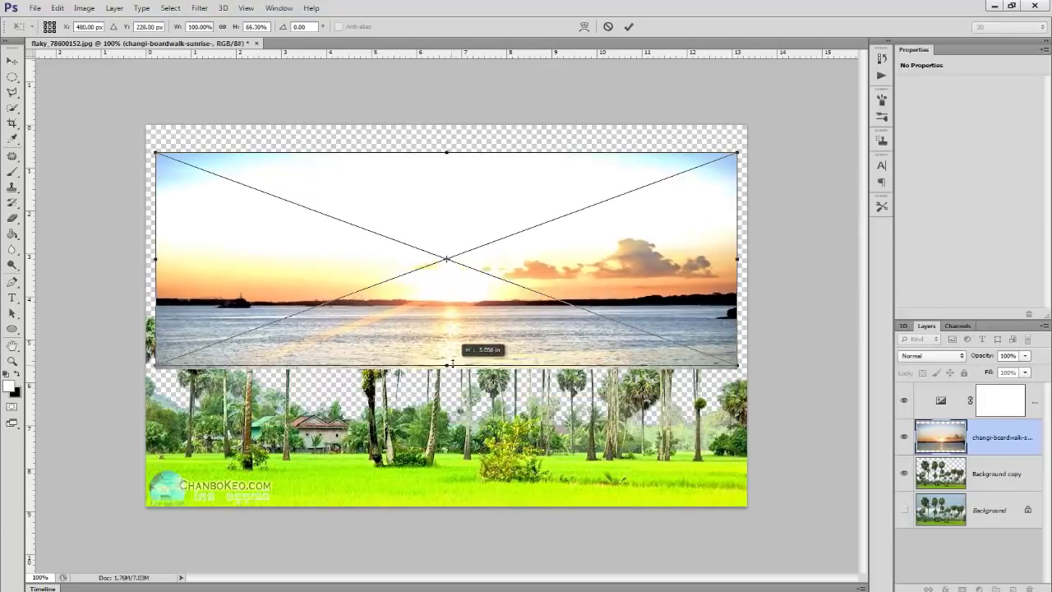
drag(447, 429, 447, 457)
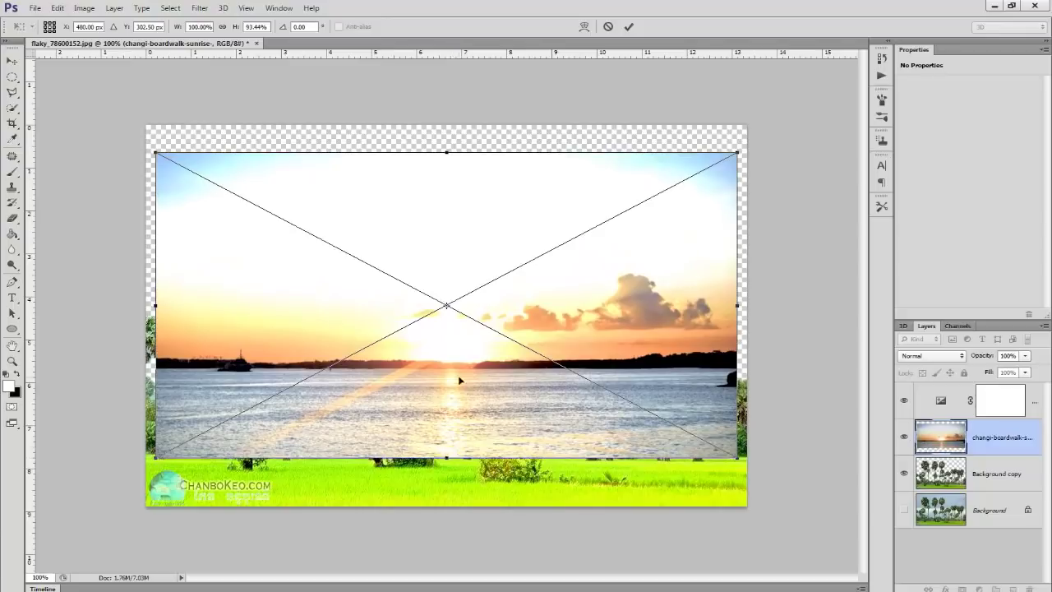
drag(445, 150, 445, 125)
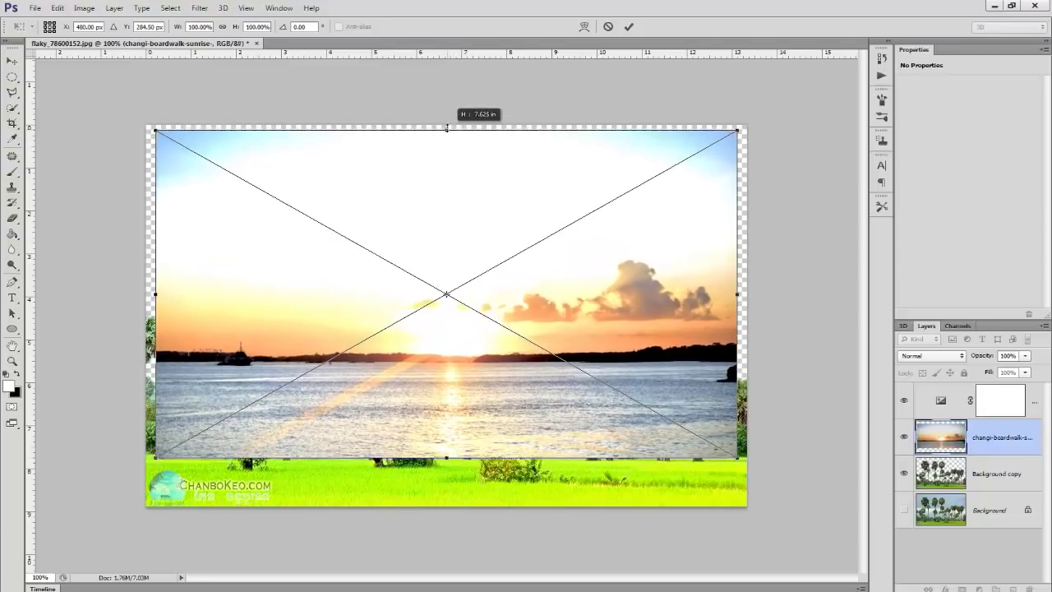
drag(156, 292, 146, 292)
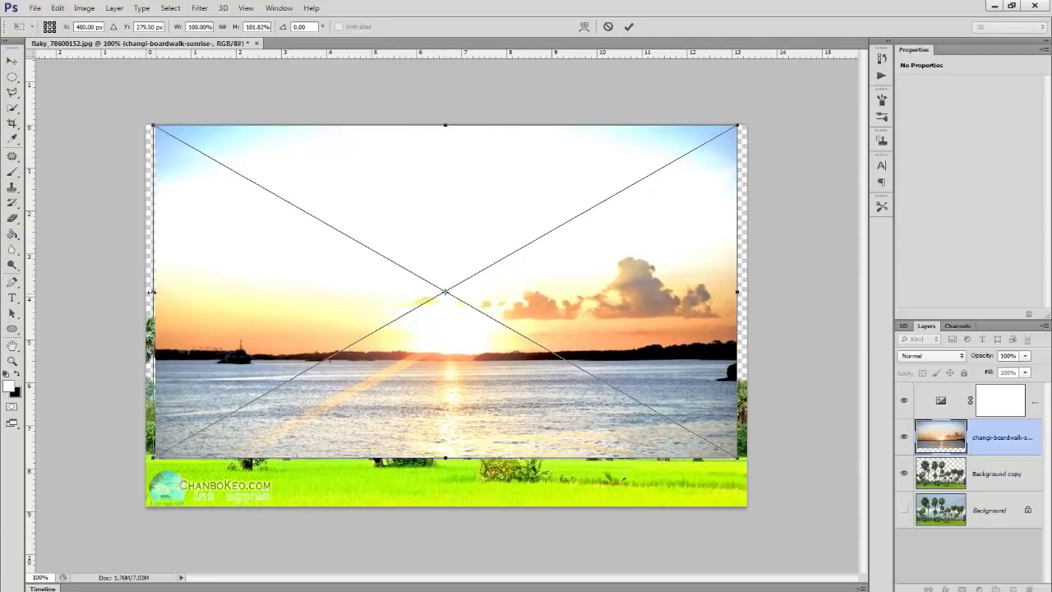
drag(743, 290, 746, 293)
Commit the Changi image's transform and move Background copy above the changi-boardwalk layer.
key(Return)
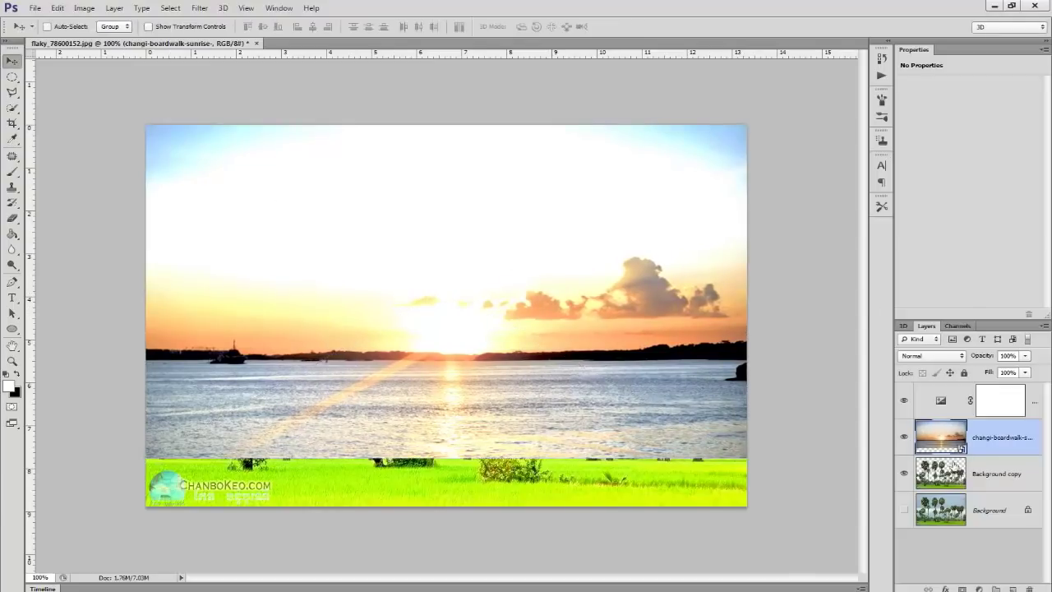
drag(959, 480, 958, 442)
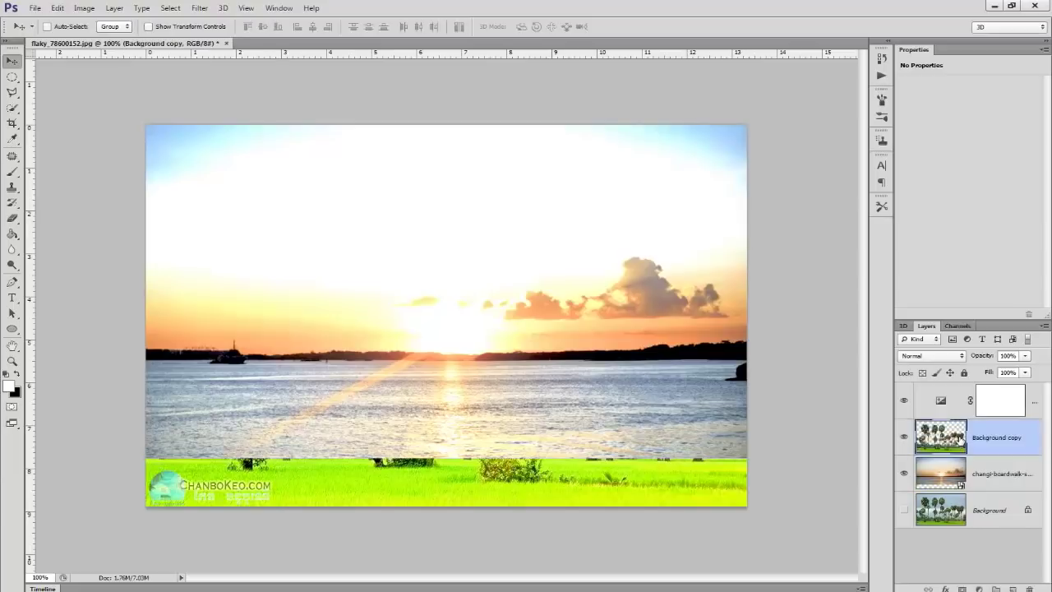